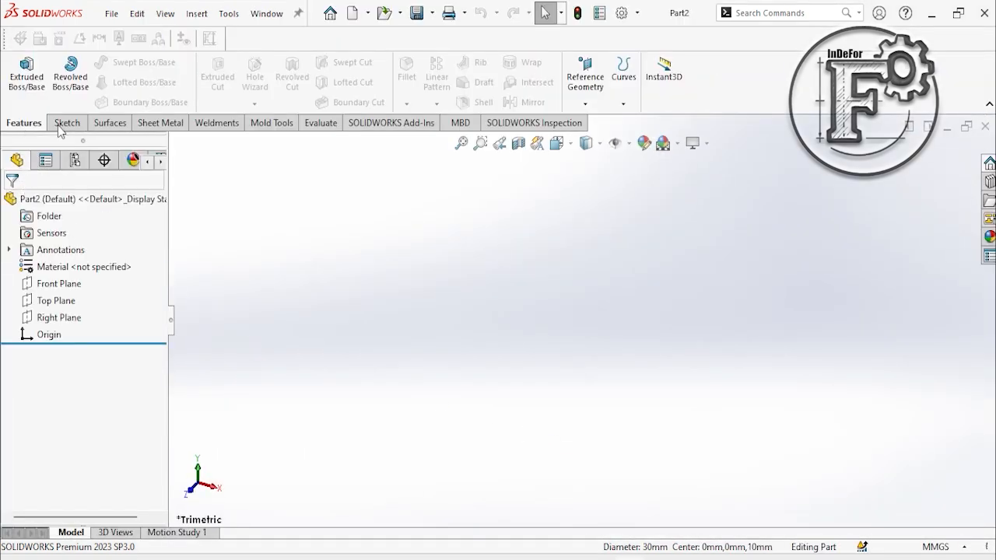
# Start a sketch on the Front Plane and draw a circle about 85 mm in diameter centred on the origin.
pyautogui.click(67, 123)
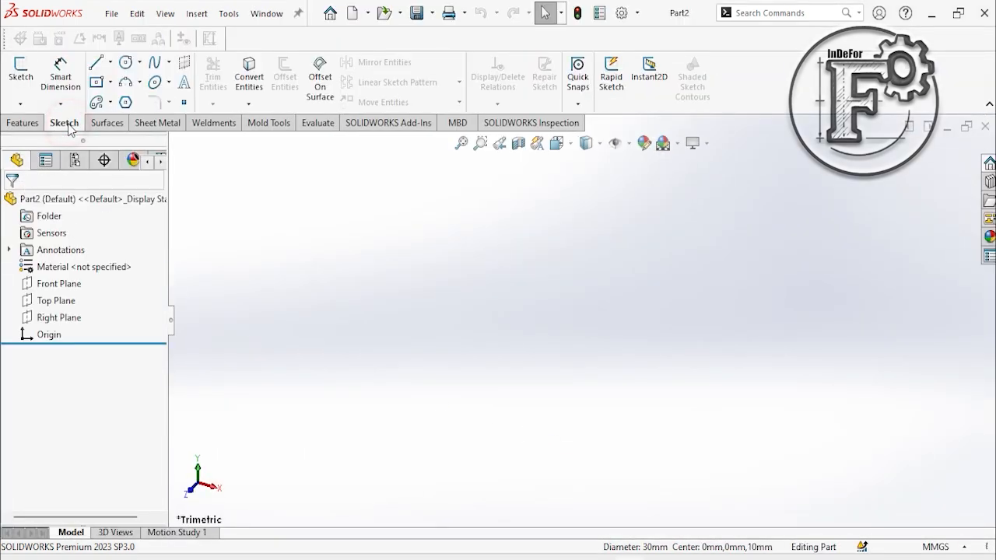
pyautogui.click(17, 78)
pyautogui.click(435, 214)
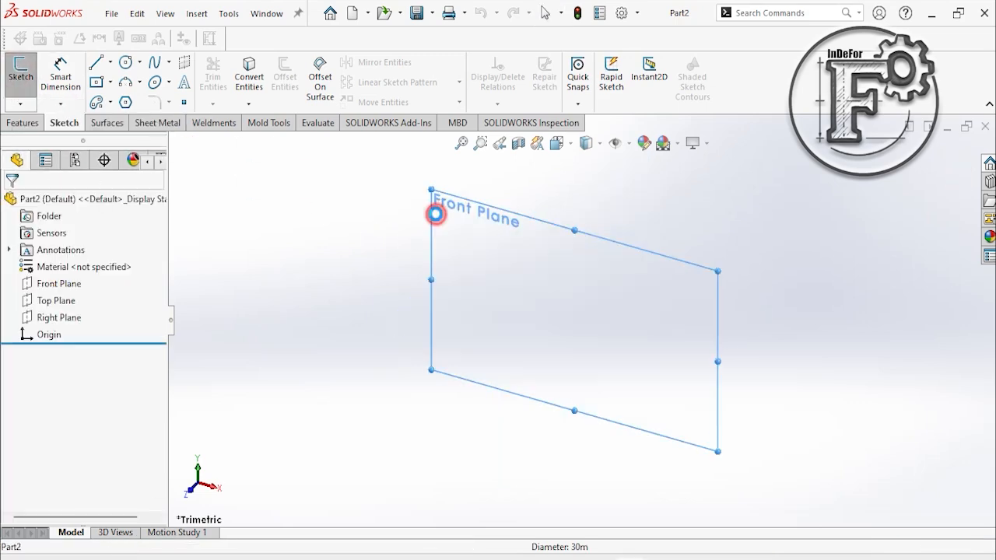
pyautogui.hotkey('alt', 'Tab')
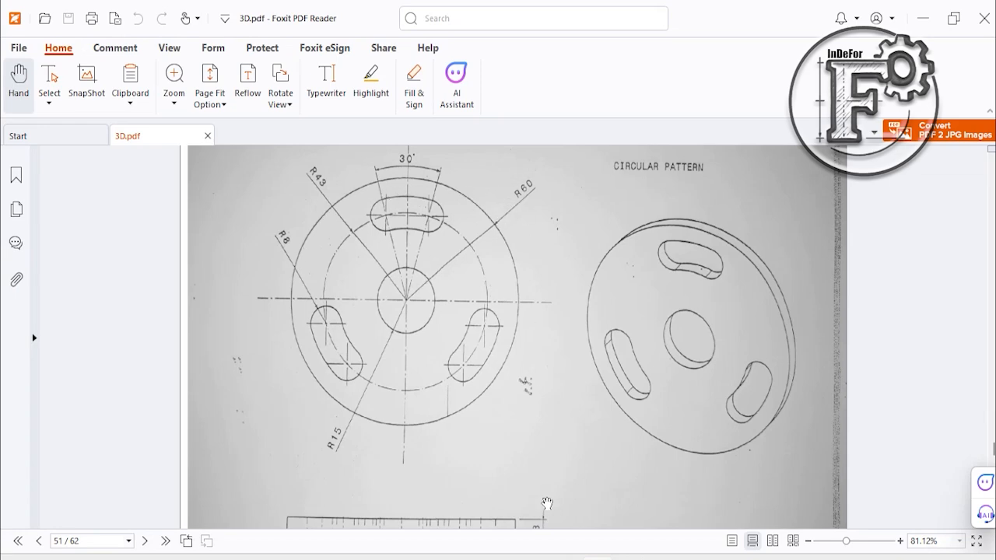
pyautogui.hotkey('alt', 'Tab')
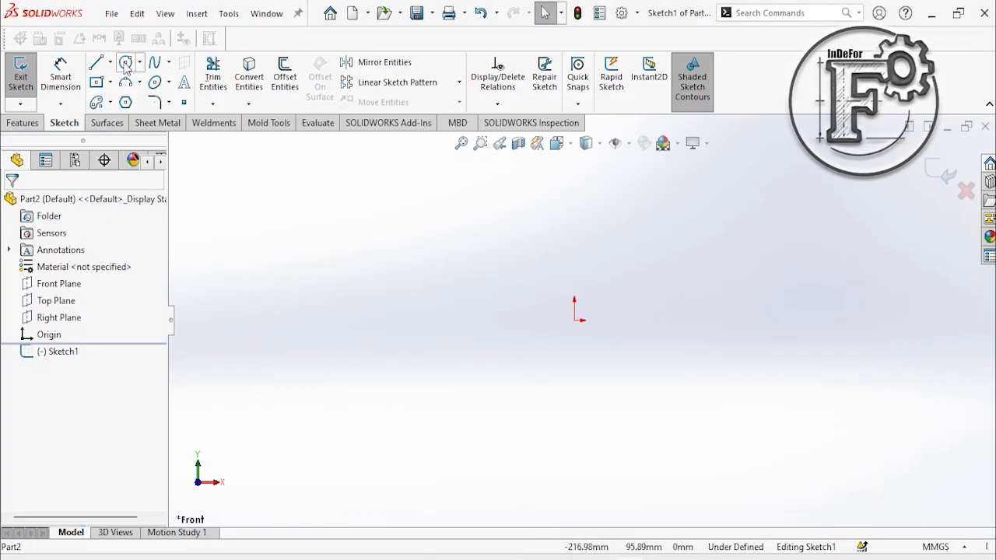
pyautogui.click(126, 62)
pyautogui.click(576, 319)
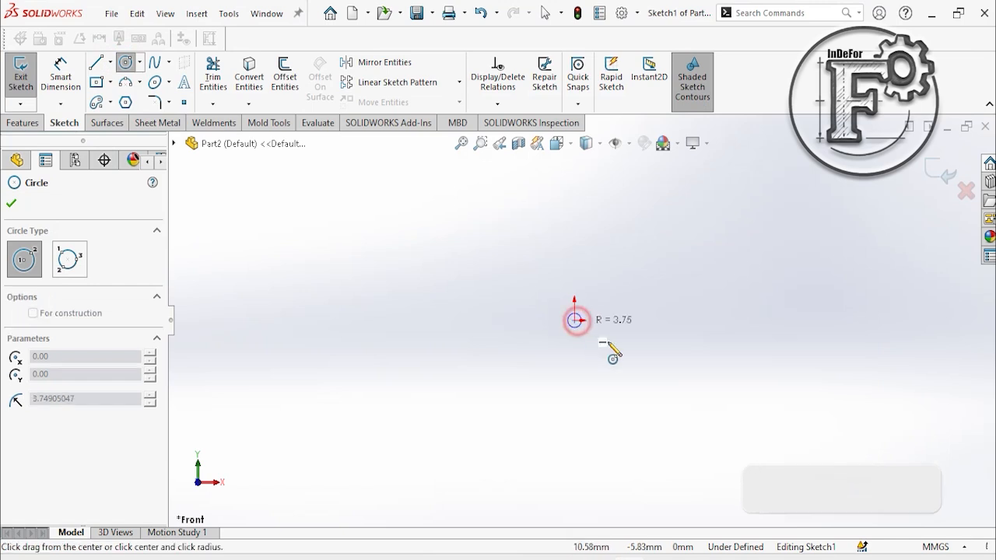
pyautogui.click(643, 359)
# Dimension the circle's diameter and set it to 120 mm.
pyautogui.click(60, 73)
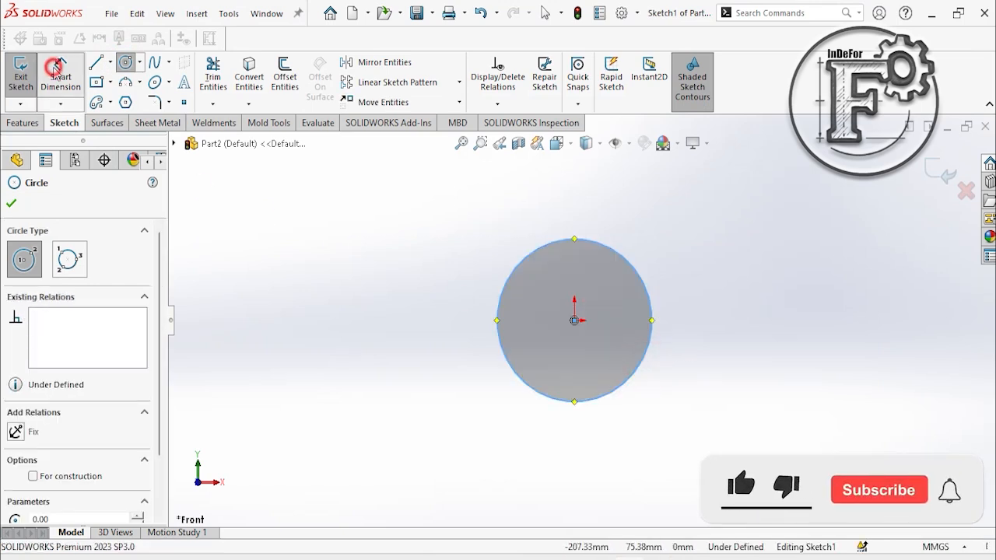
pyautogui.click(643, 368)
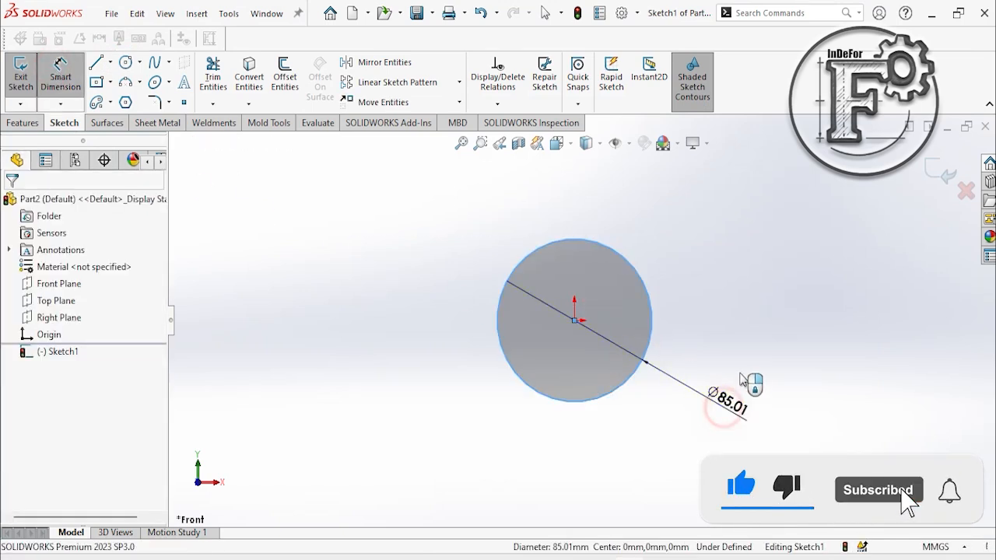
pyautogui.click(744, 382)
pyautogui.write('1')
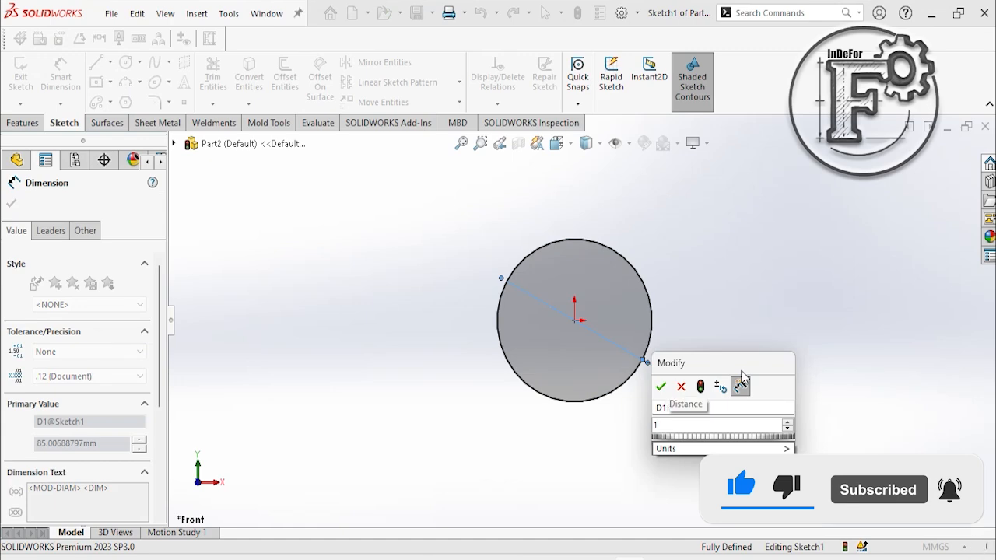
pyautogui.write('20')
pyautogui.press('Return')
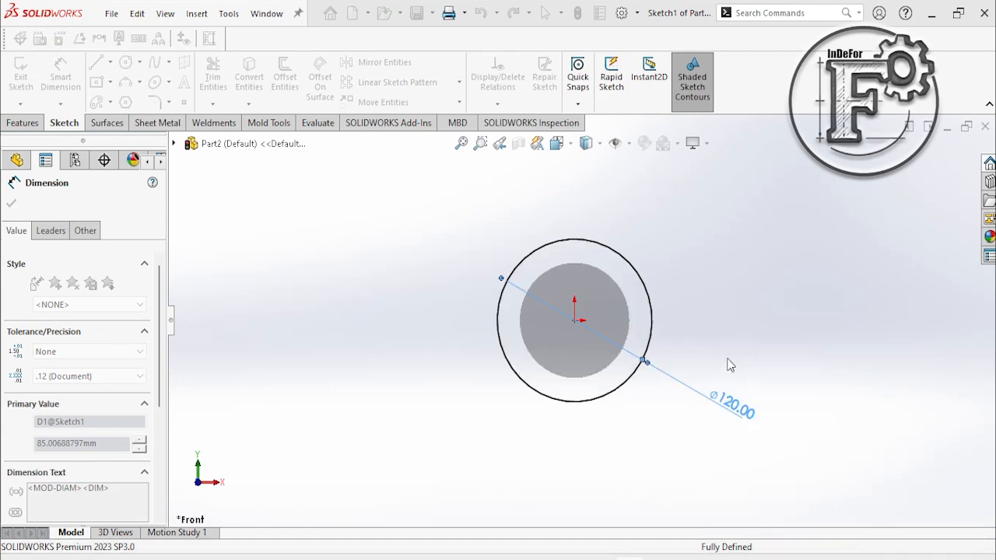
# Check the reference drawing in 3D.pdf, then sketch a concentric inner circle about 34 mm in diameter at the origin.
pyautogui.click(598, 559)
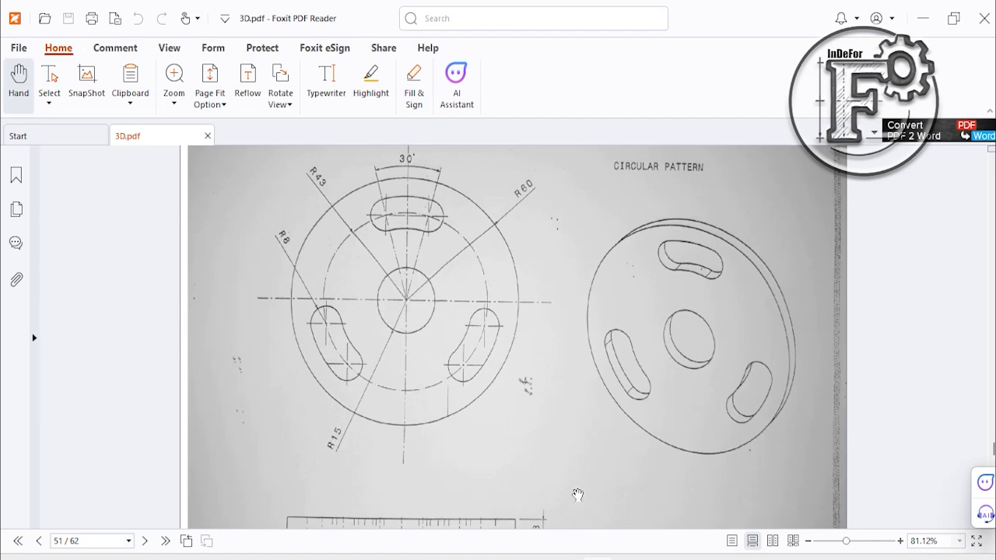
pyautogui.click(609, 557)
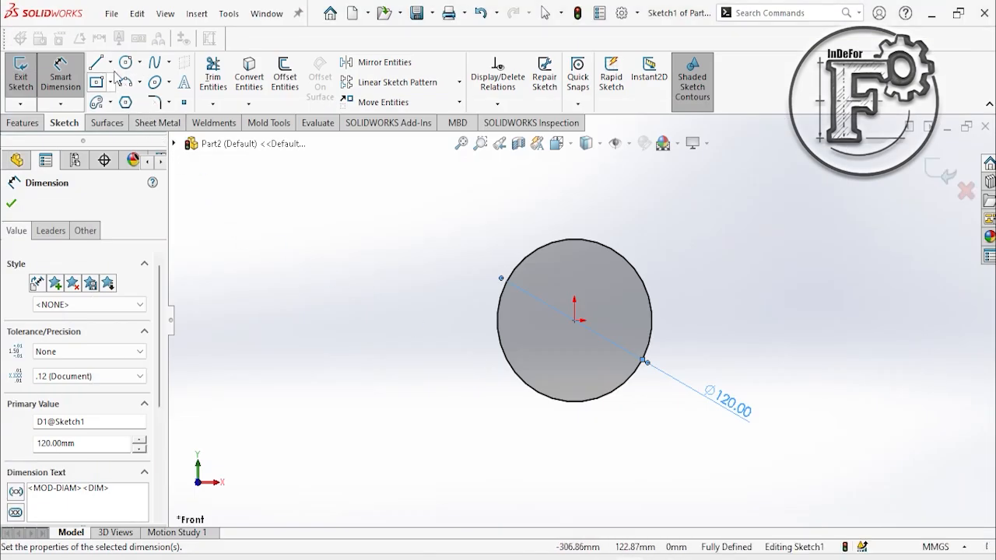
pyautogui.click(129, 63)
pyautogui.moveTo(575, 321); pyautogui.dragTo(582, 342)
# Dimension the inner circle's diameter and set it to 30 mm.
pyautogui.click(61, 74)
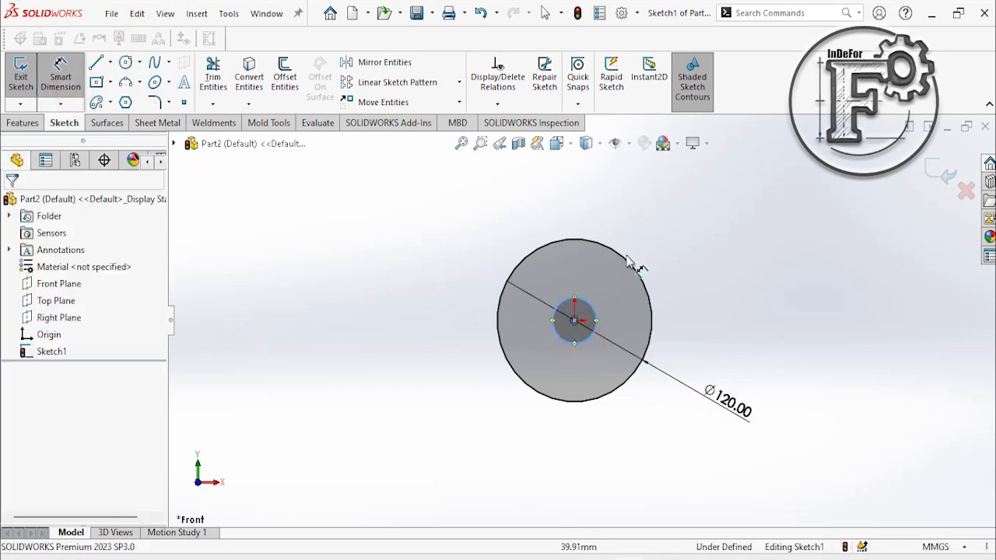
pyautogui.click(594, 304)
pyautogui.click(697, 237)
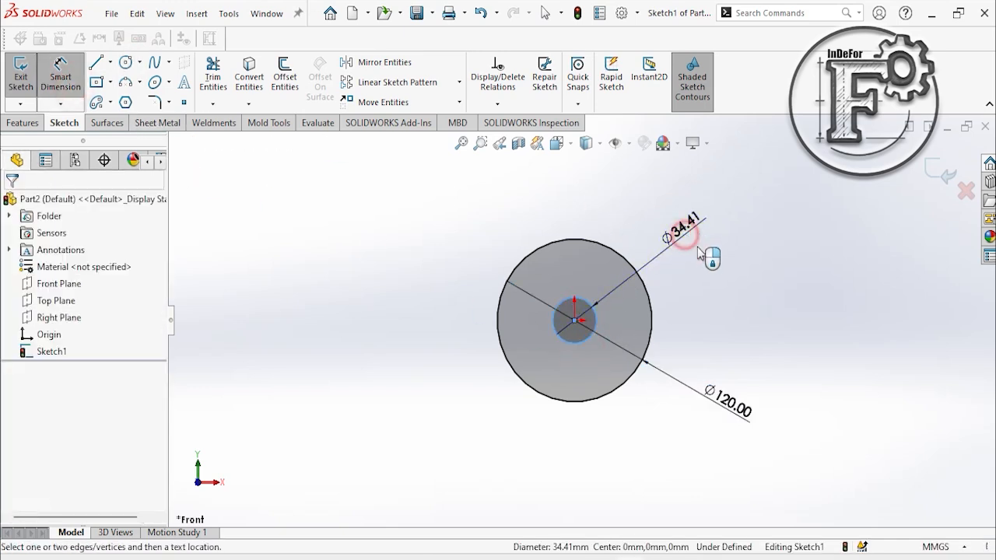
pyautogui.click(699, 257)
pyautogui.write('30')
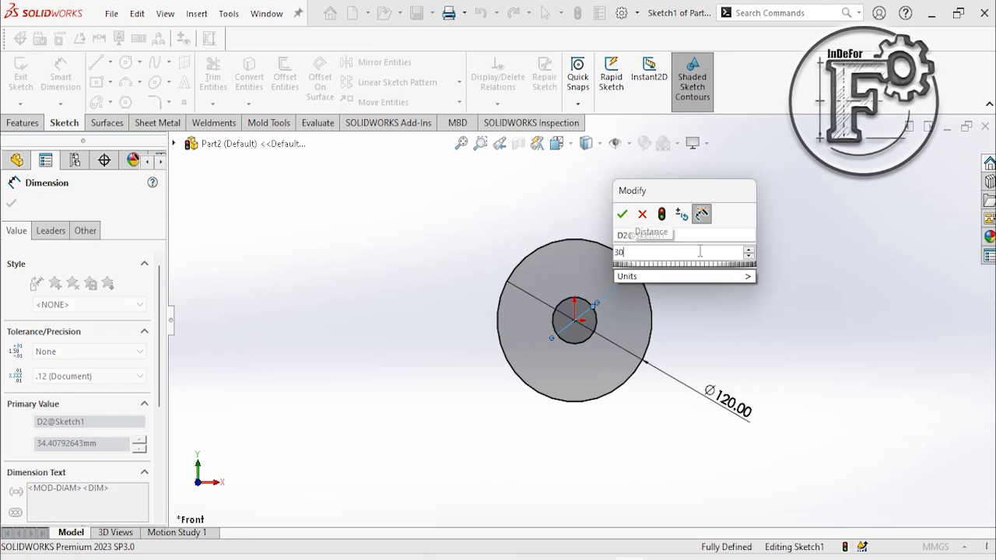
pyautogui.press('Return')
pyautogui.rightClick(779, 191)
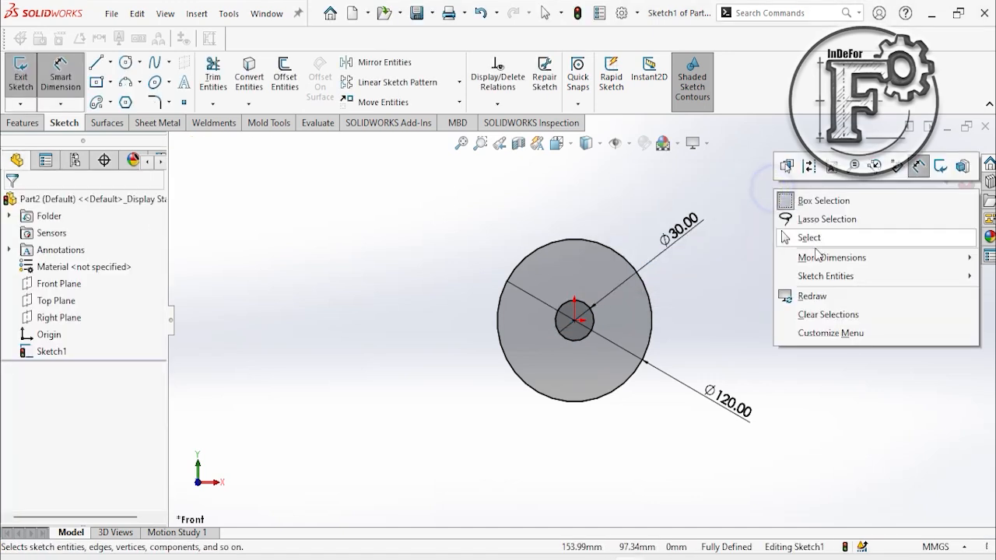
pyautogui.click(812, 237)
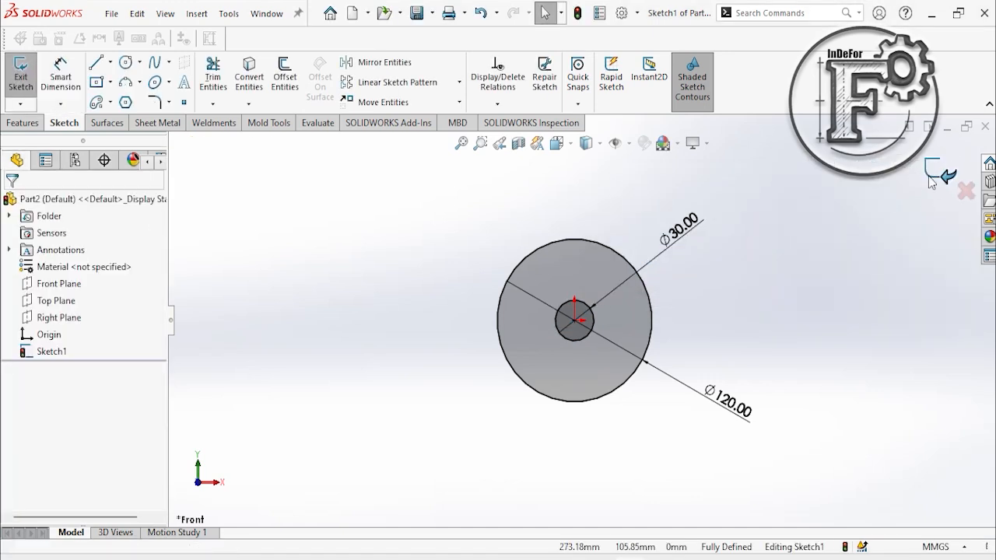
# Exit the finished sketch and check the plate thickness in the side view of 3D.pdf.
pyautogui.click(932, 168)
pyautogui.scroll(-1, 817, 285)
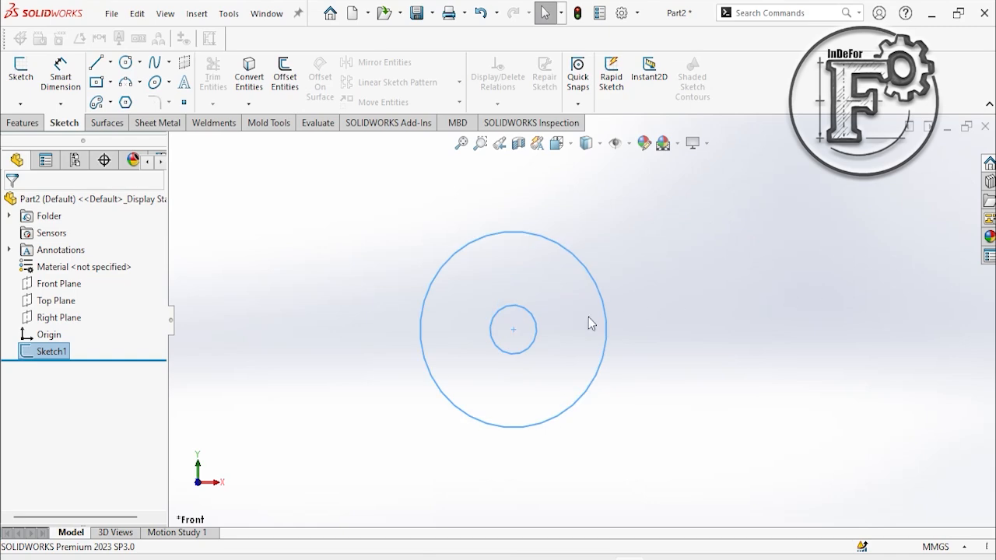
pyautogui.scroll(-1, 438, 364)
pyautogui.click(600, 559)
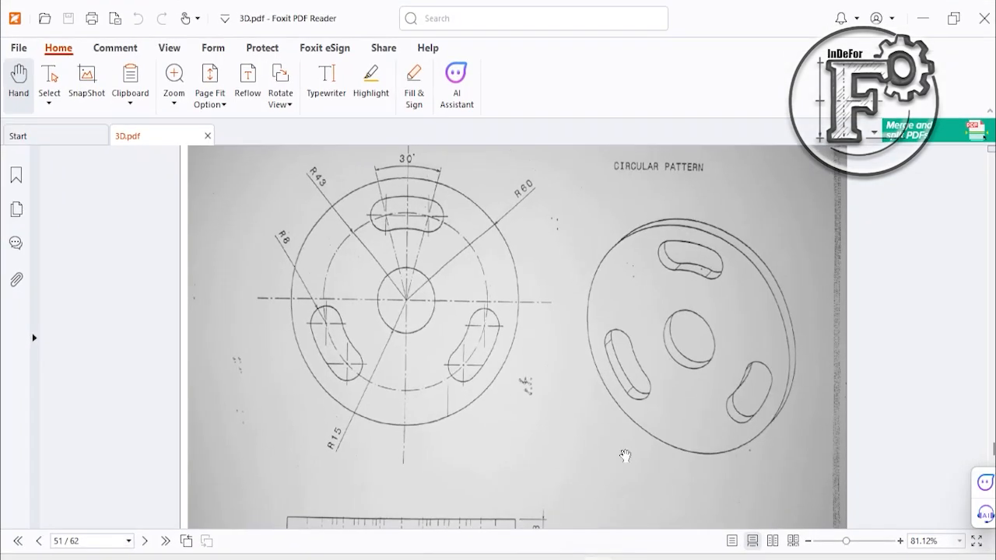
pyautogui.scroll(-1, 603, 381)
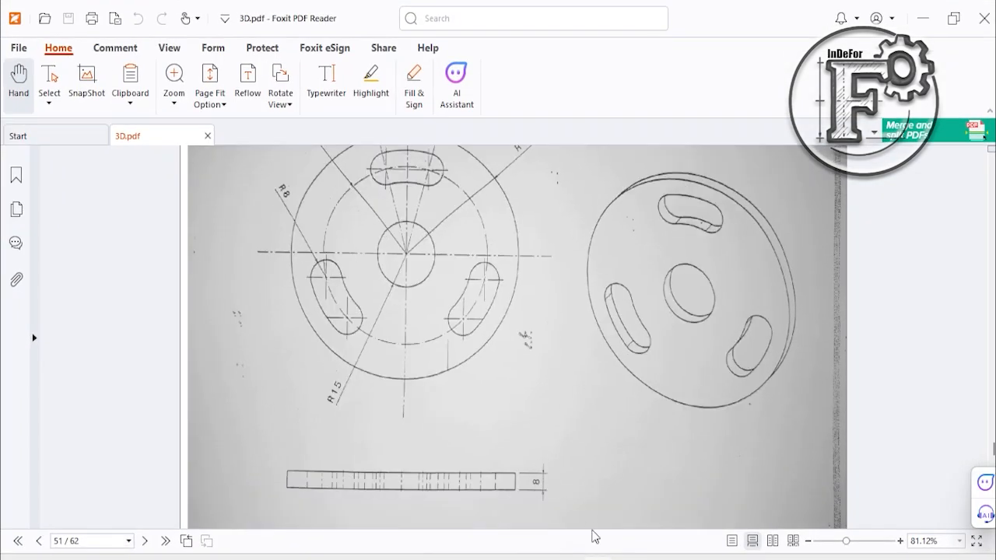
pyautogui.click(629, 559)
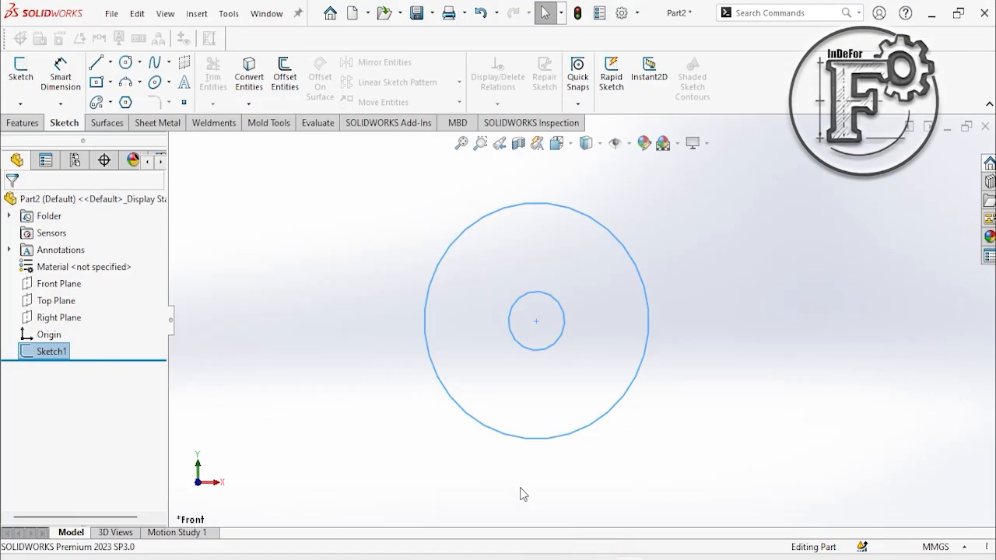
# Extrude the ring profile as a blind boss 8 mm deep.
pyautogui.click(15, 124)
pyautogui.click(24, 71)
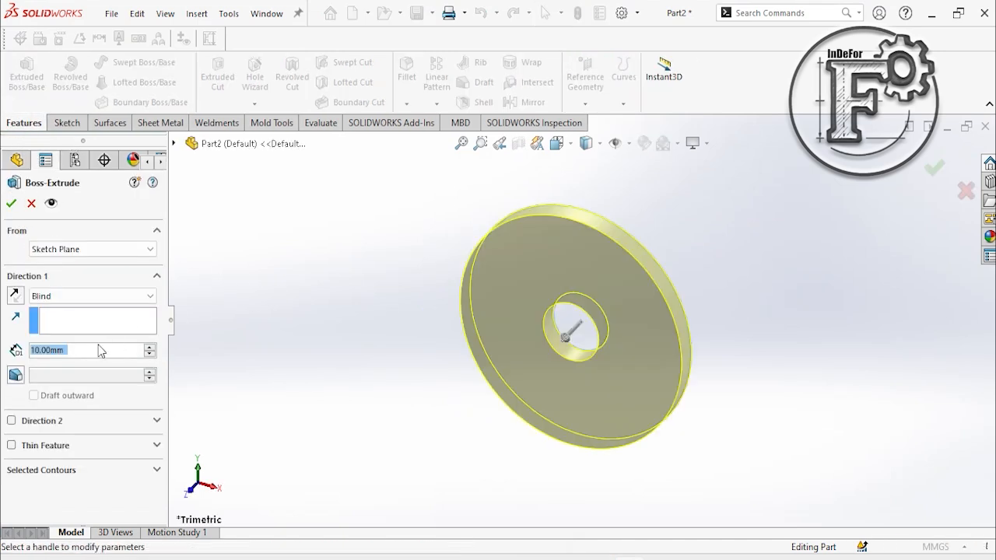
pyautogui.write('8')
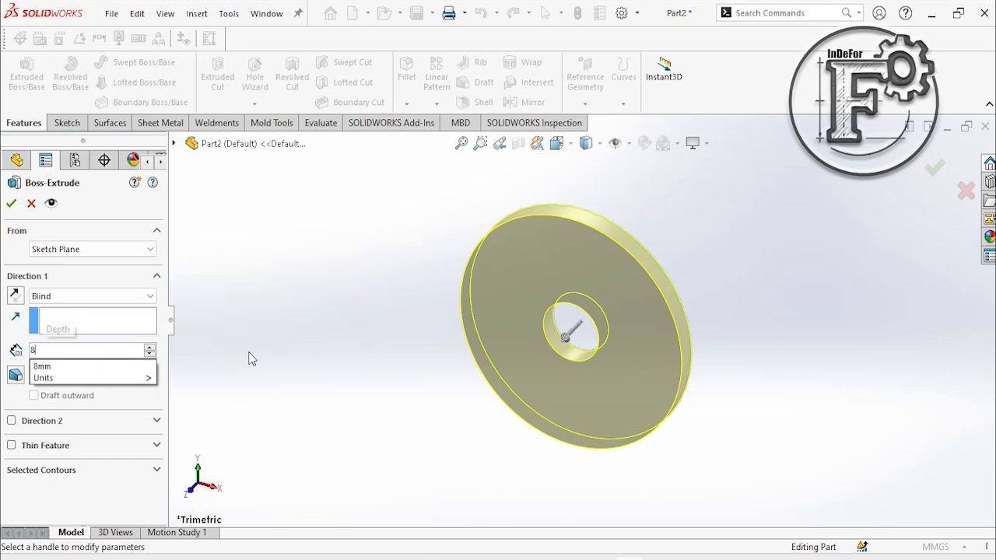
pyautogui.click(249, 352)
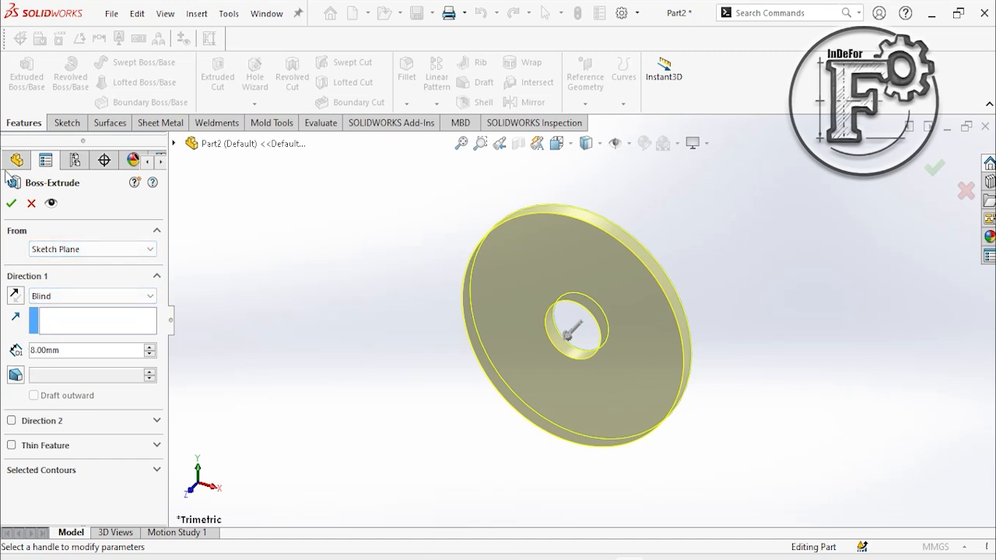
pyautogui.click(9, 205)
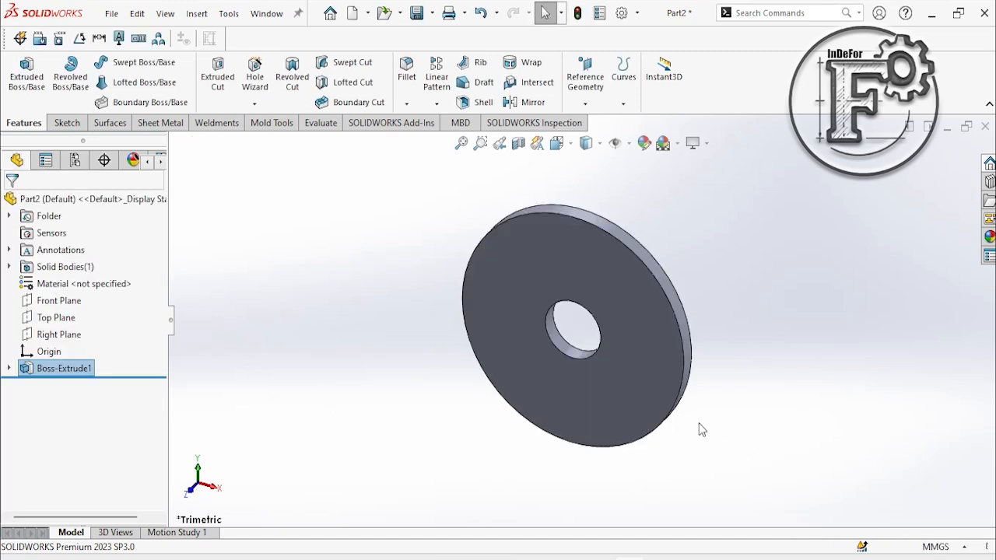
# Start a sketch on the disc's front face and draw a vertical centerline from the origin up to just beyond the outer edge.
pyautogui.click(659, 353)
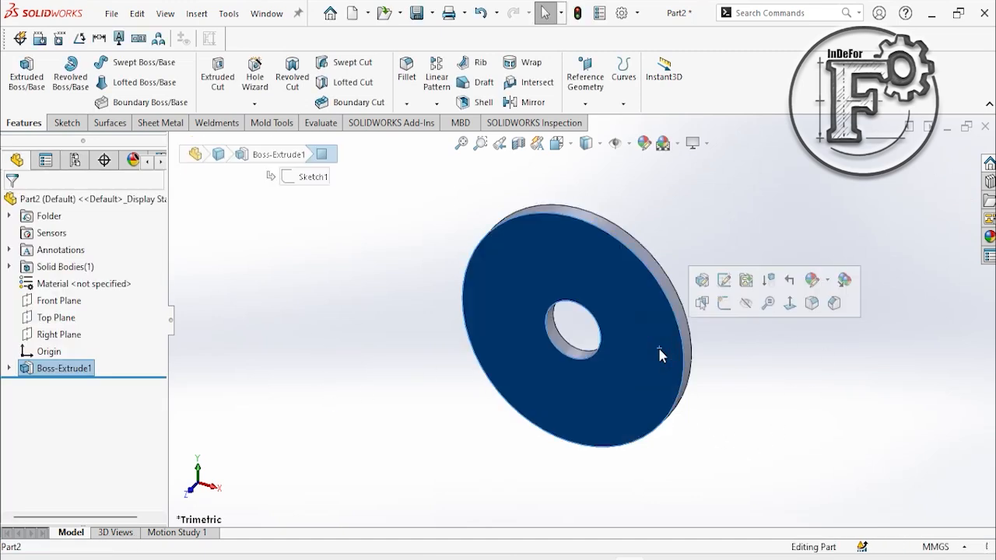
pyautogui.click(725, 304)
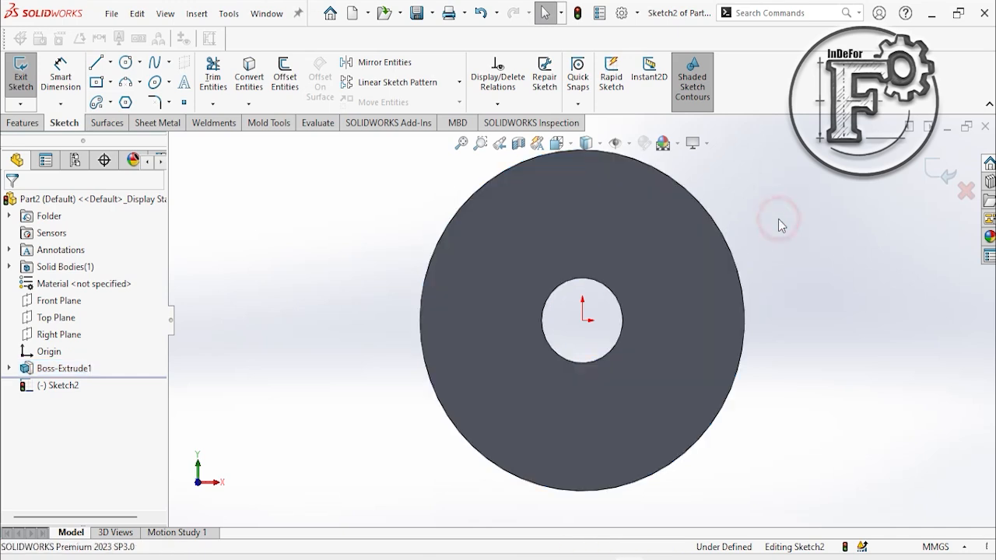
pyautogui.scroll(-1, 782, 226)
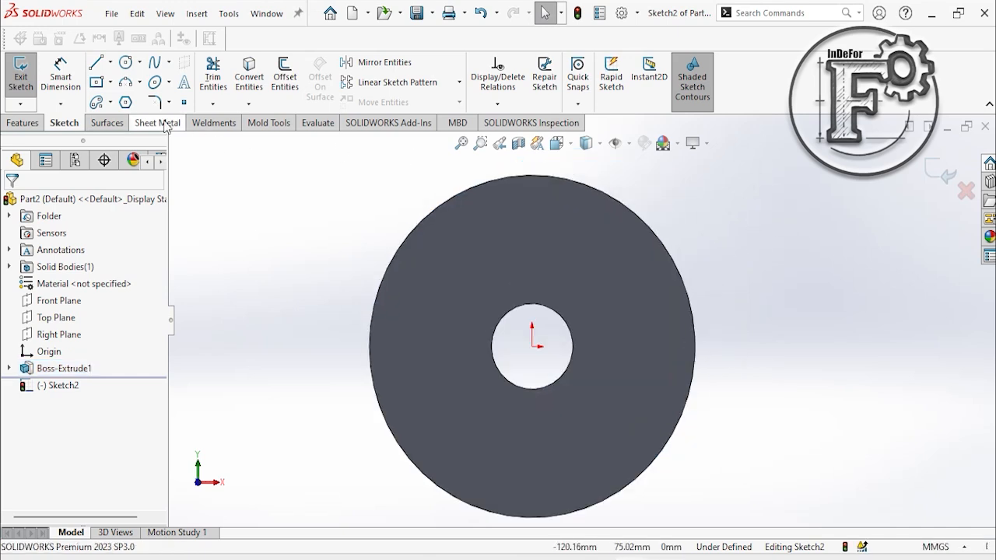
pyautogui.click(111, 62)
pyautogui.click(129, 100)
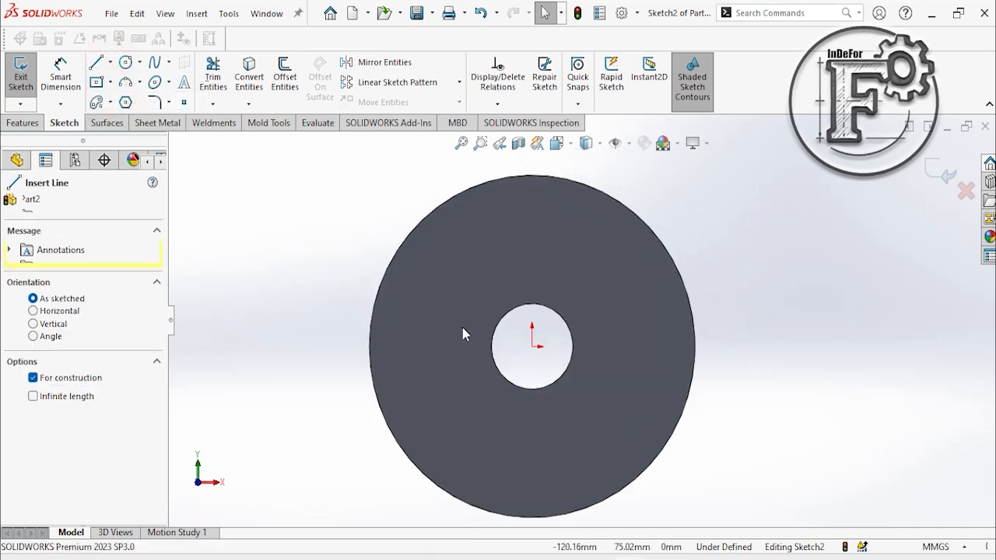
pyautogui.click(533, 347)
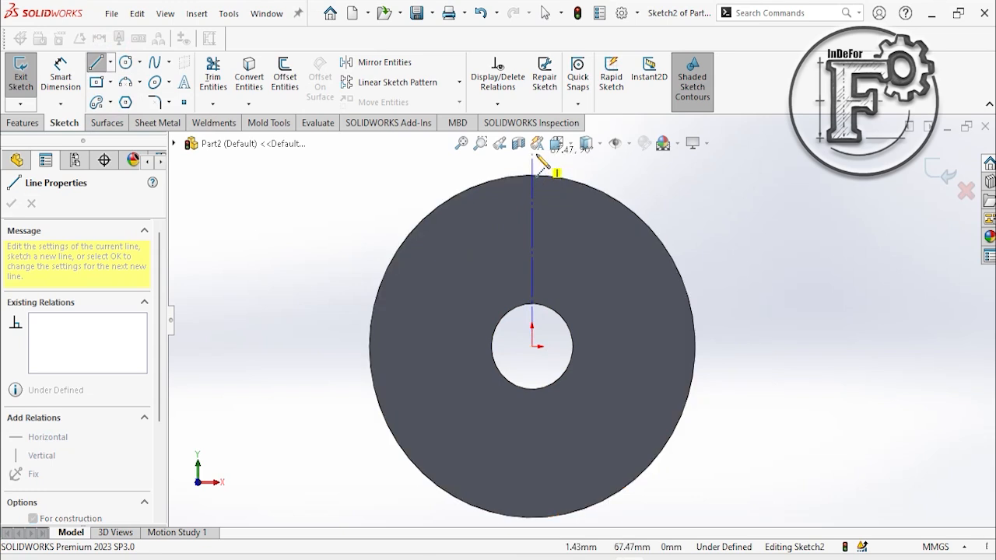
pyautogui.click(532, 161)
pyautogui.rightClick(668, 179)
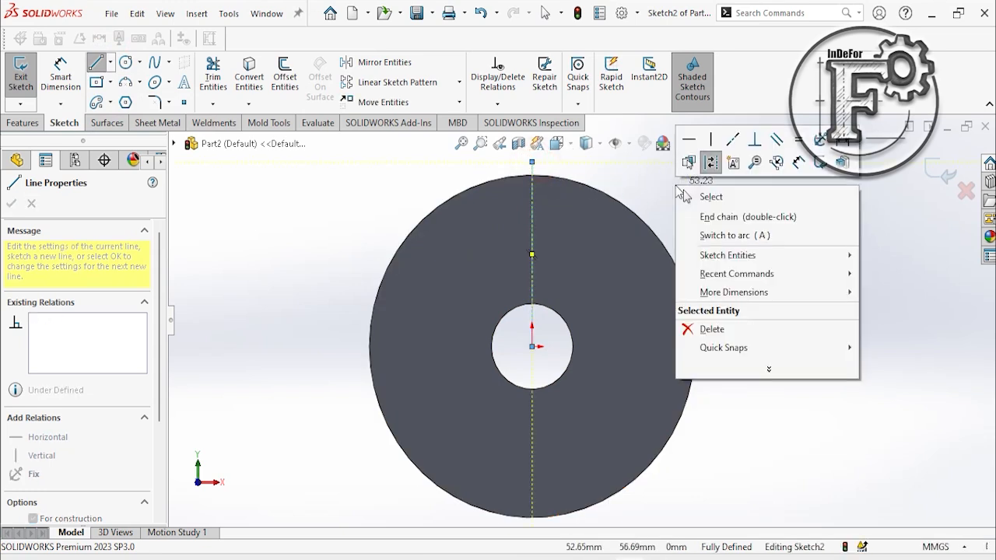
pyautogui.click(720, 196)
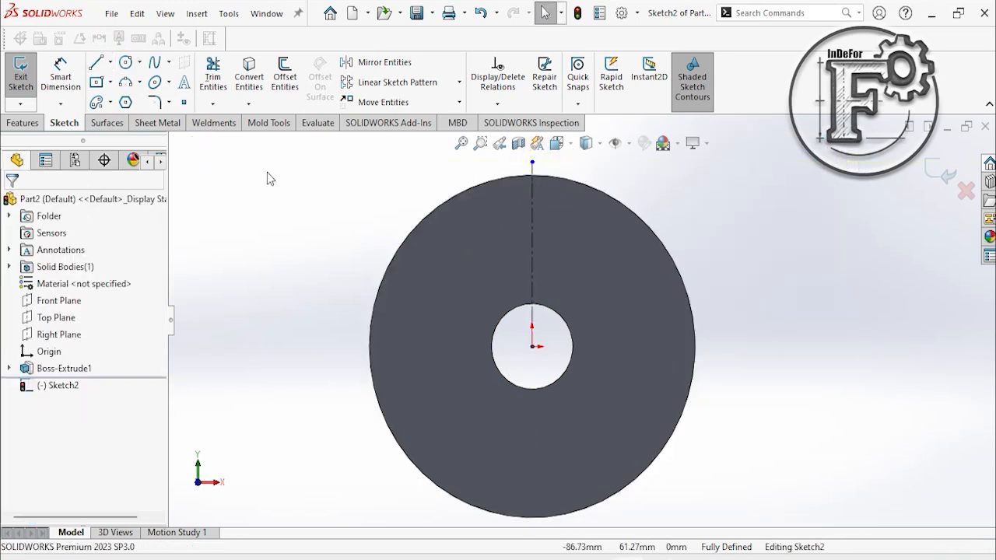
# Sketch a centerpoint arc slot about the origin across the vertical centerline, about R49.6 mm, 42.4° long and 11.9 mm wide.
pyautogui.click(111, 102)
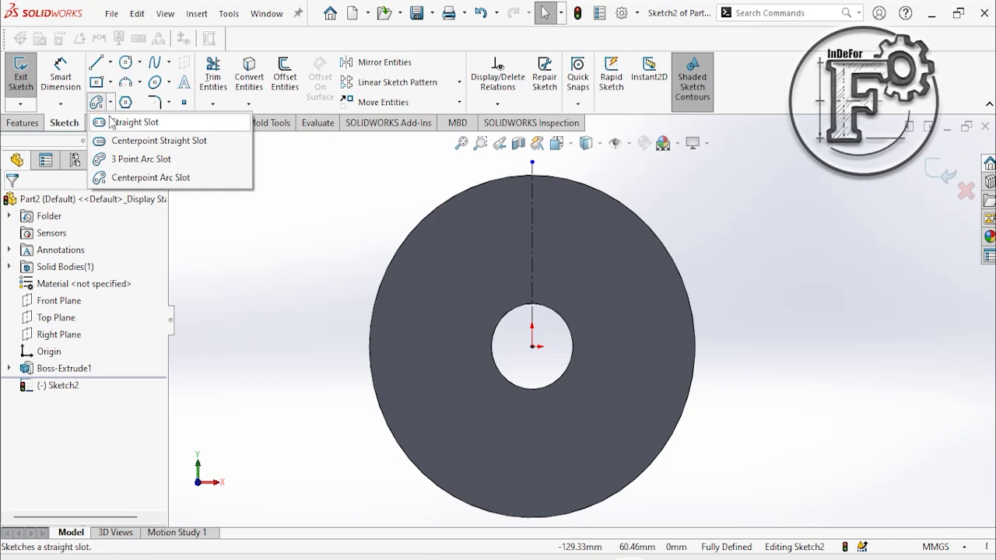
pyautogui.click(136, 178)
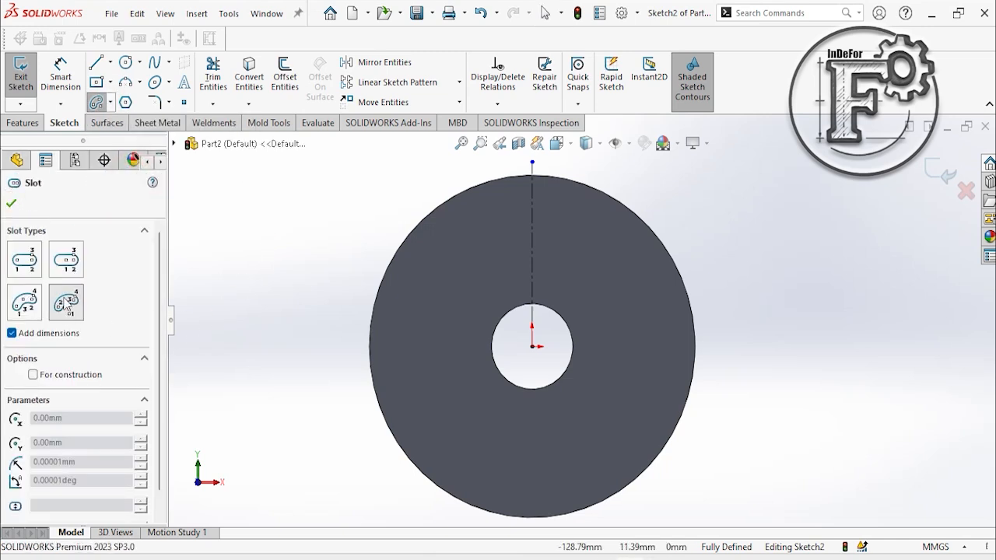
pyautogui.click(533, 348)
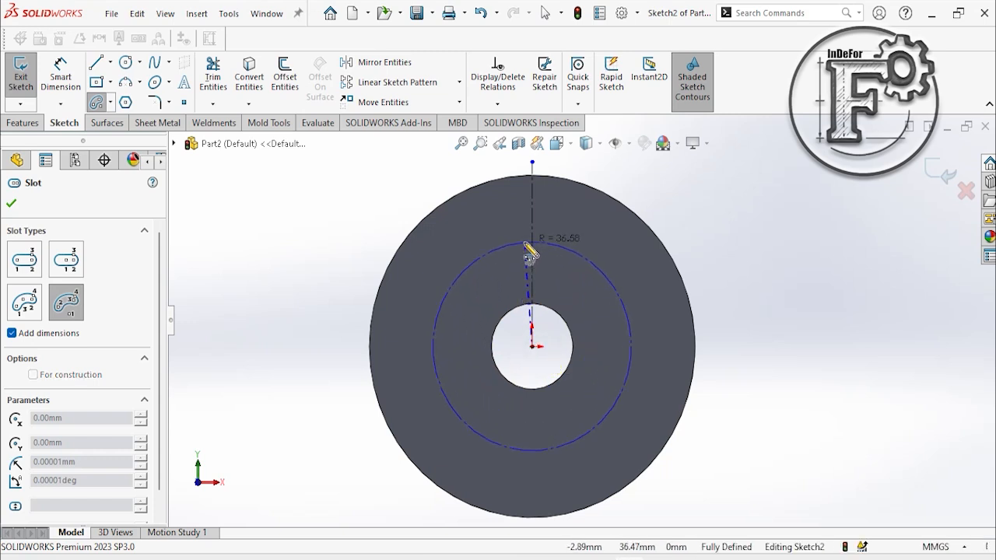
pyautogui.click(483, 217)
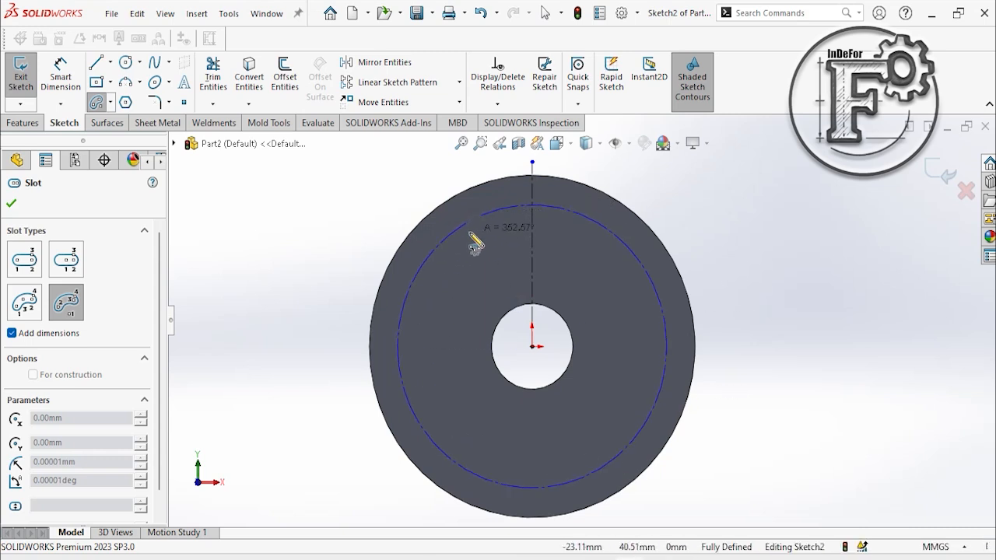
pyautogui.click(577, 222)
pyautogui.click(577, 232)
pyautogui.rightClick(708, 196)
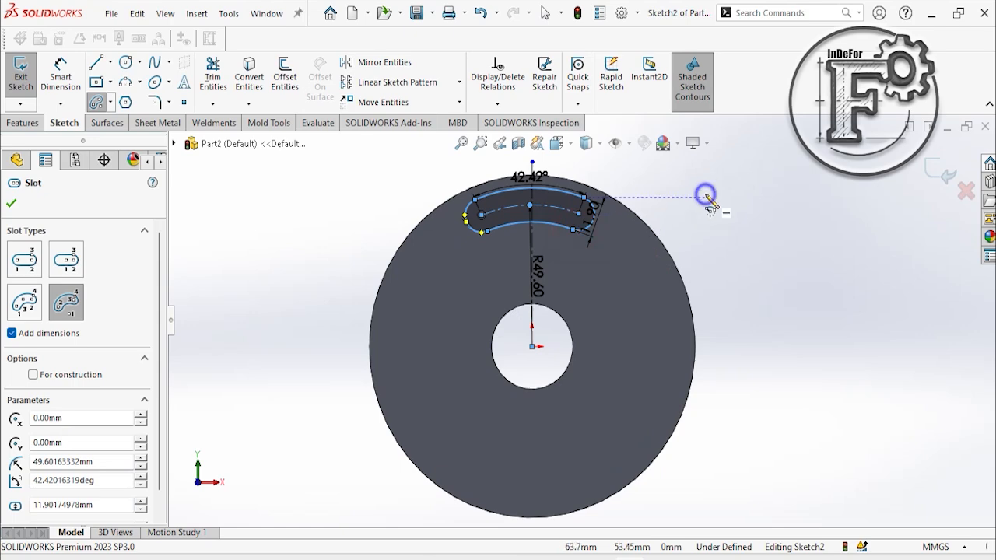
pyautogui.click(737, 205)
# Check the slot's dimensions in 3D.pdf and set the radius of its centre arc to 43 mm.
pyautogui.scroll(2, 620, 187)
pyautogui.scroll(-4, 590, 373)
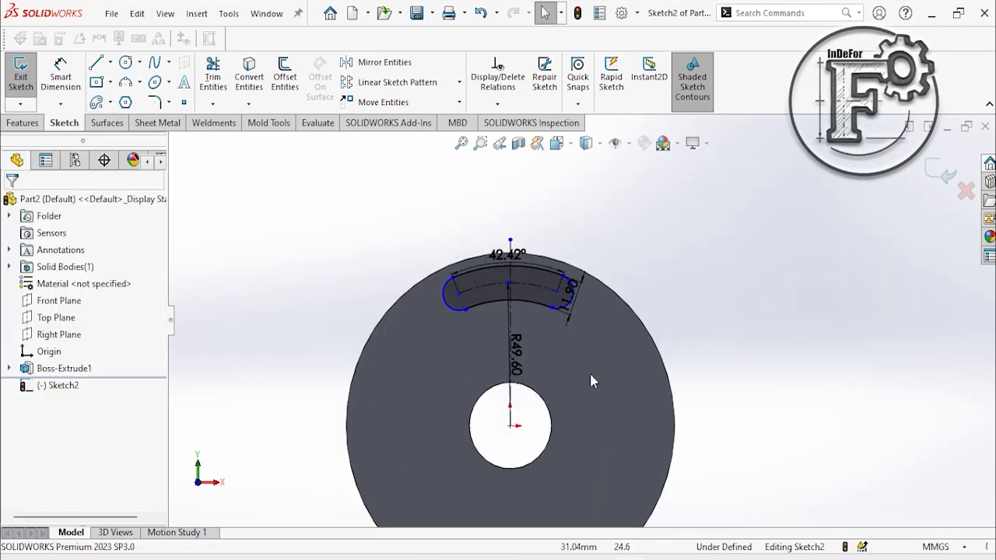
pyautogui.click(591, 558)
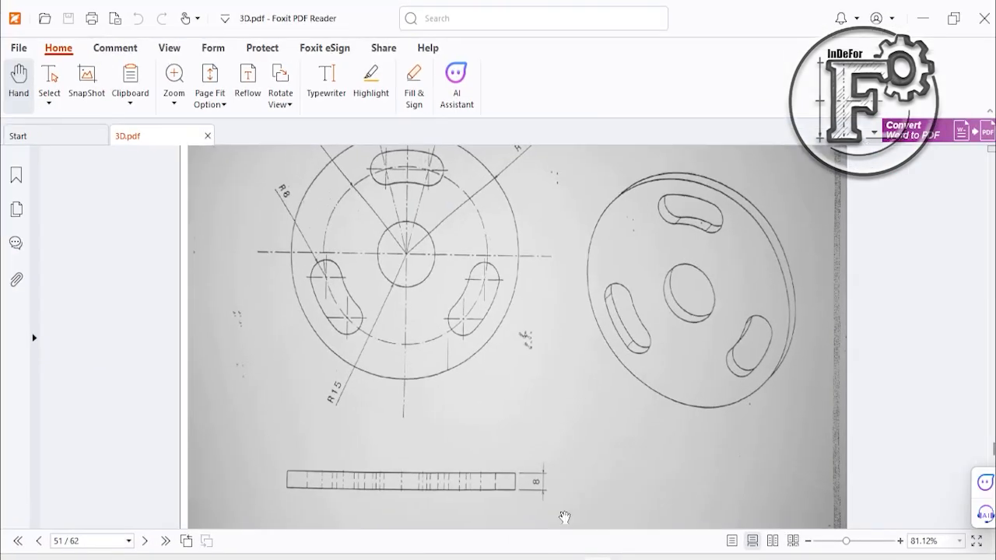
pyautogui.scroll(3, 384, 254)
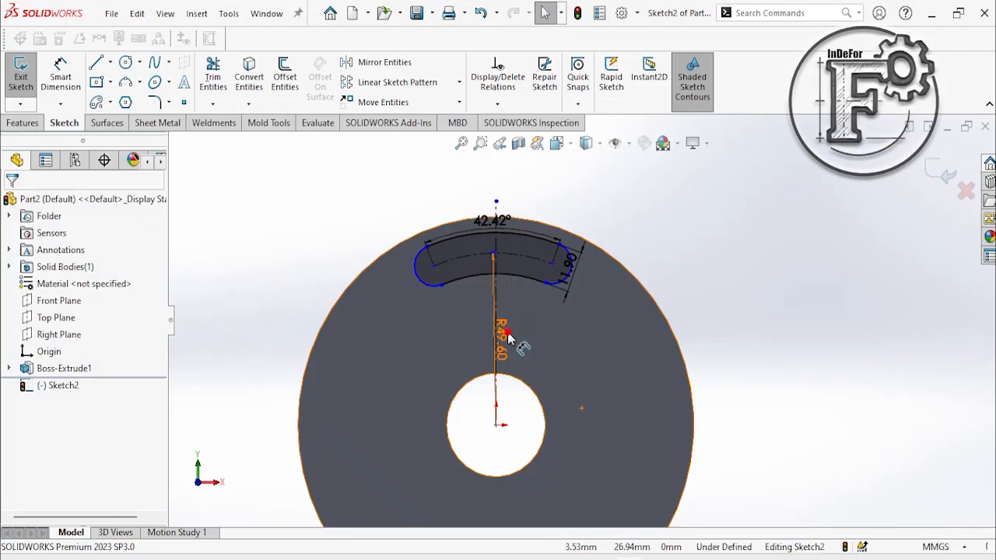
pyautogui.click(505, 339)
pyautogui.write('43')
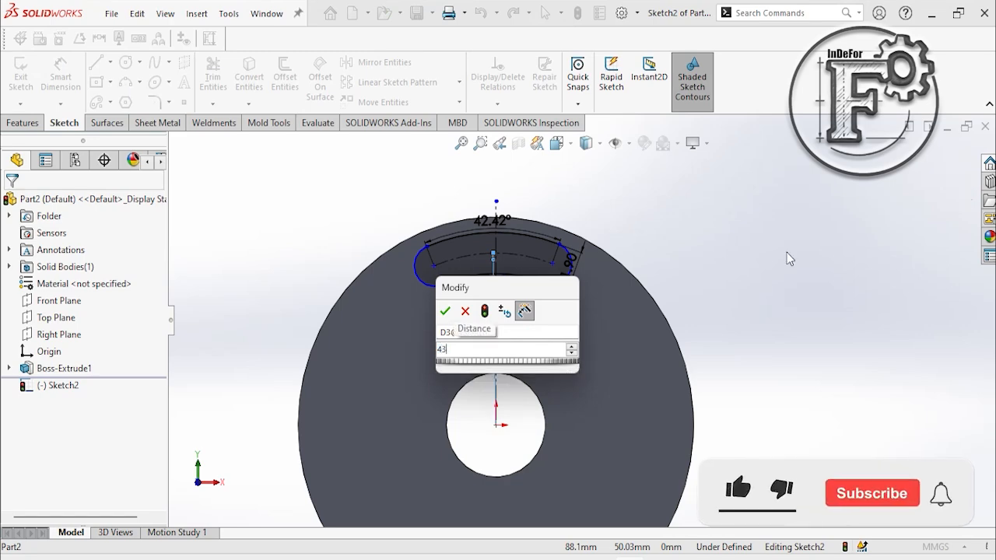
pyautogui.press('Return')
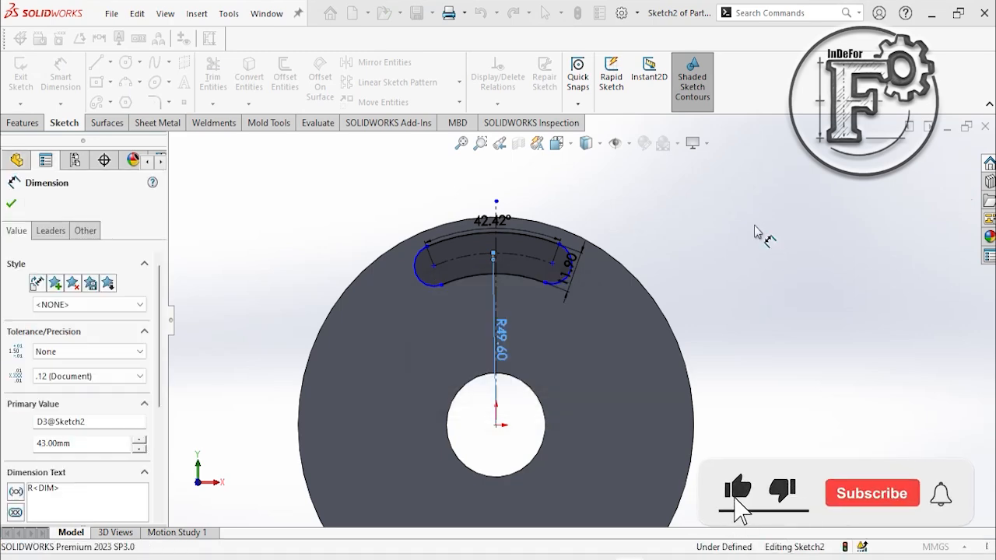
pyautogui.click(734, 225)
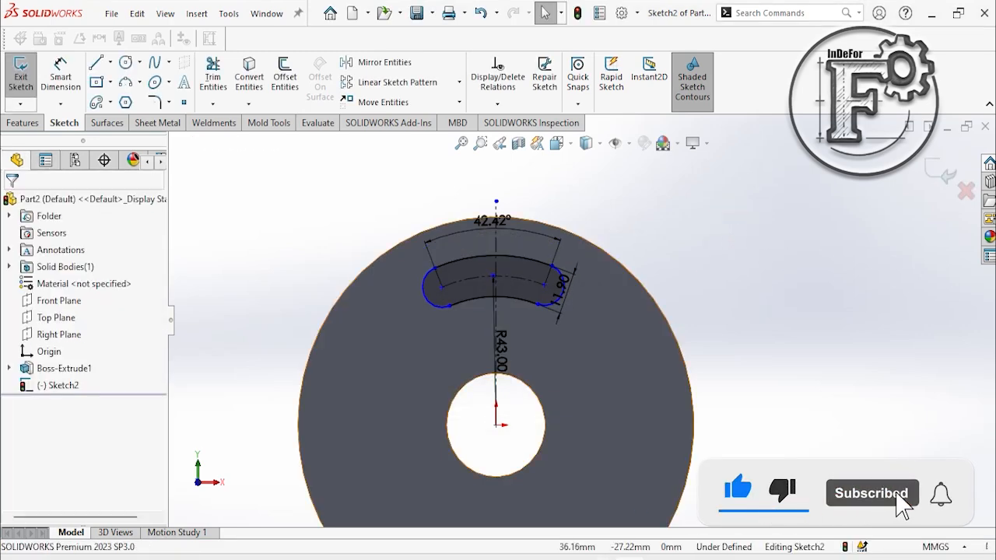
# Check the slot's end radius in 3D.pdf, set the slot width to 16 mm and move that dimension clear of the slot.
pyautogui.click(598, 557)
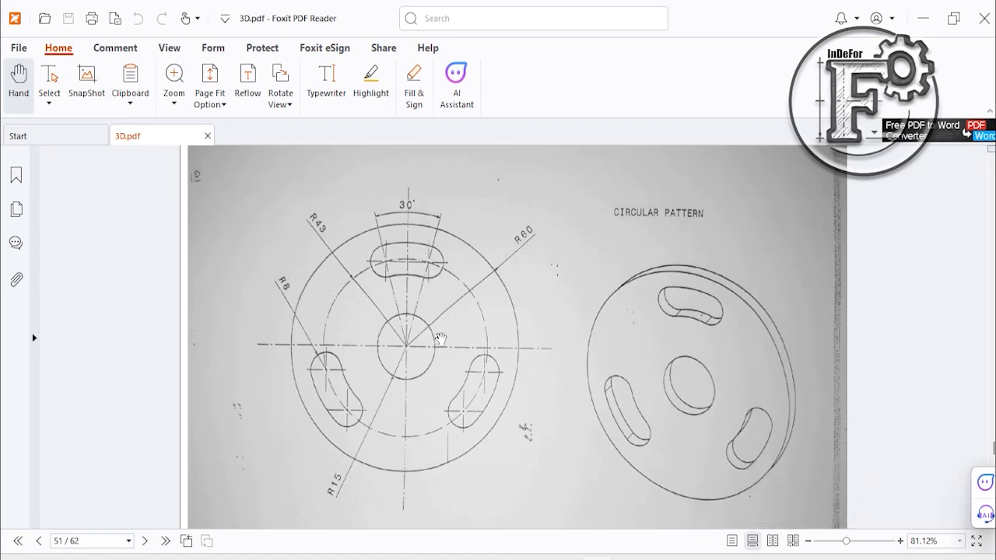
pyautogui.click(597, 554)
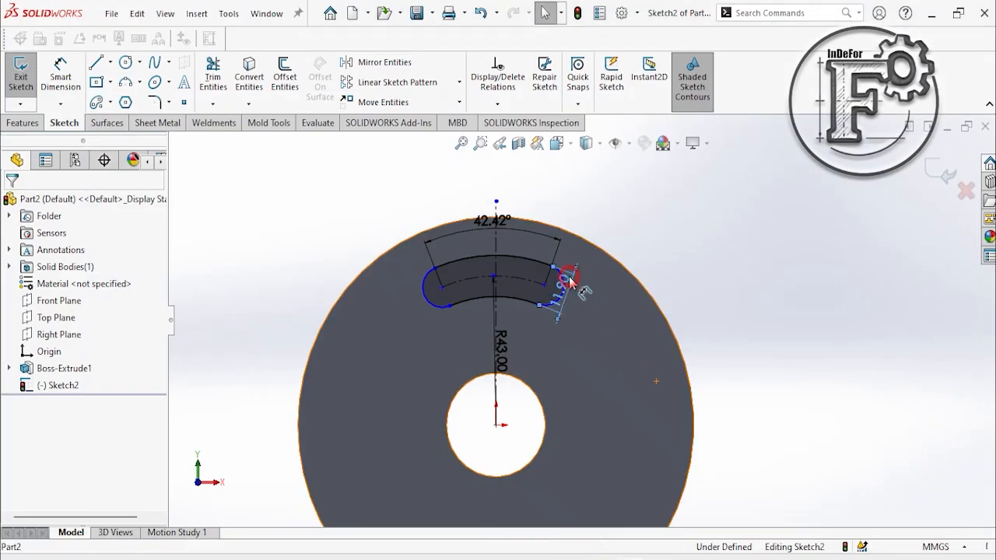
pyautogui.doubleClick(573, 281)
pyautogui.write('14')
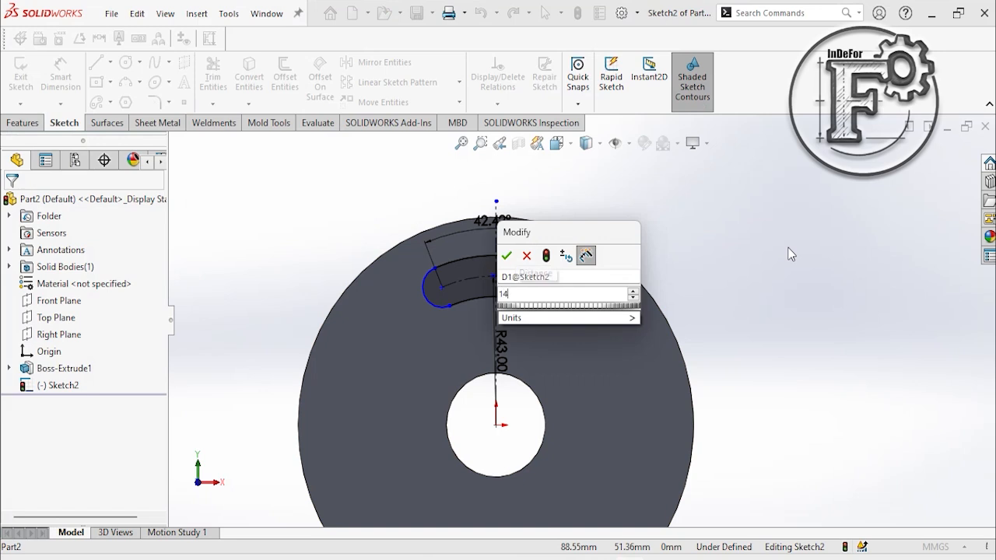
pyautogui.press('Escape')
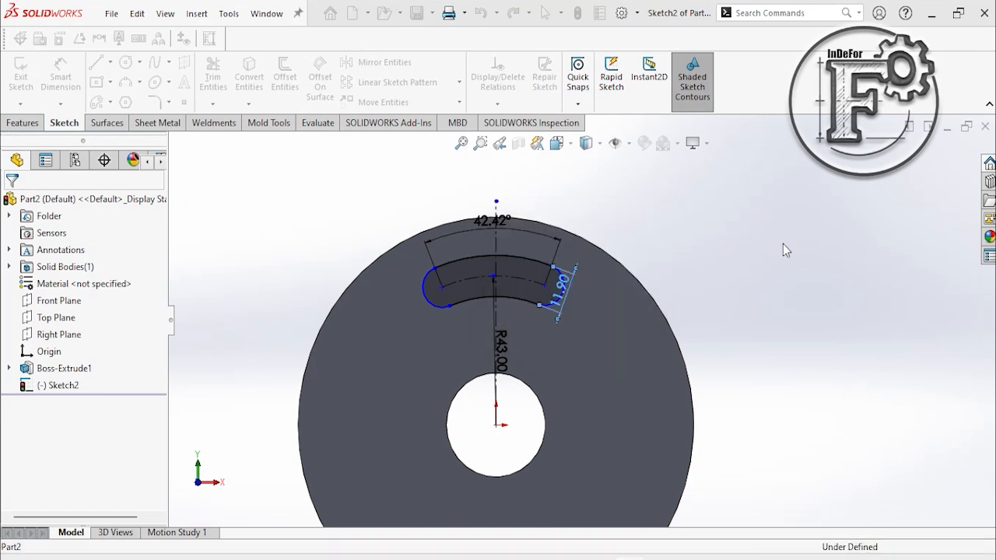
pyautogui.click(701, 220)
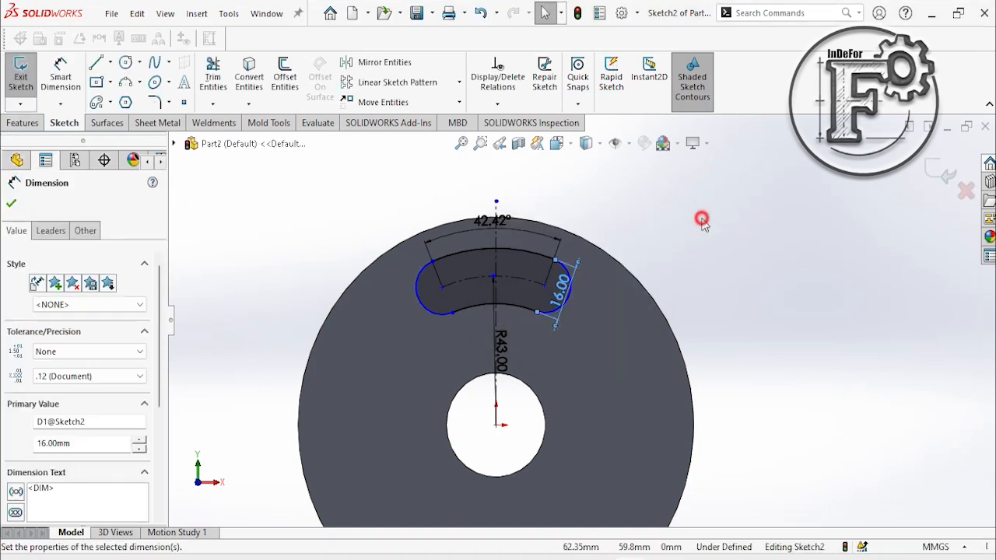
pyautogui.click(573, 290)
pyautogui.moveTo(573, 293); pyautogui.dragTo(608, 307)
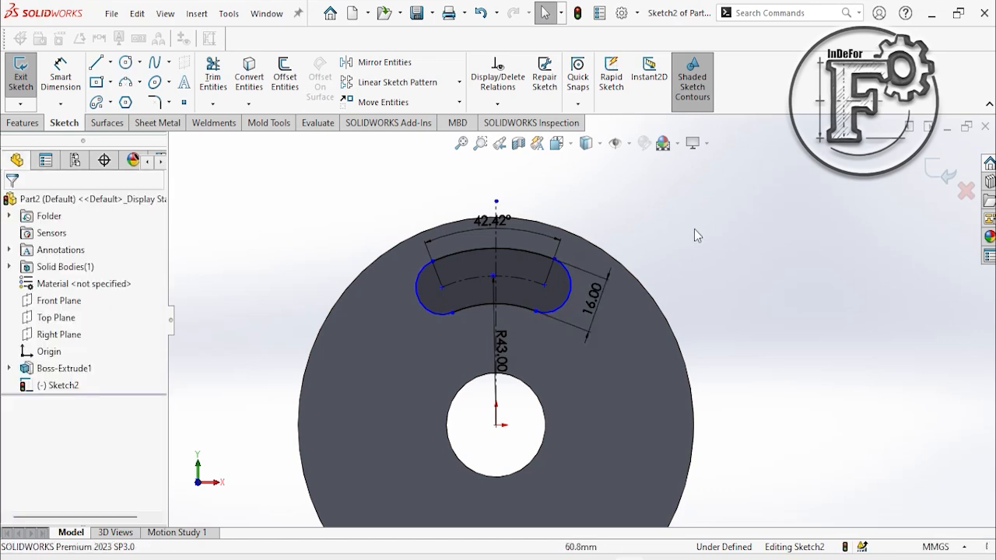
# Check the slot's angular span in 3D.pdf and set its angle dimension to 30°.
pyautogui.click(591, 557)
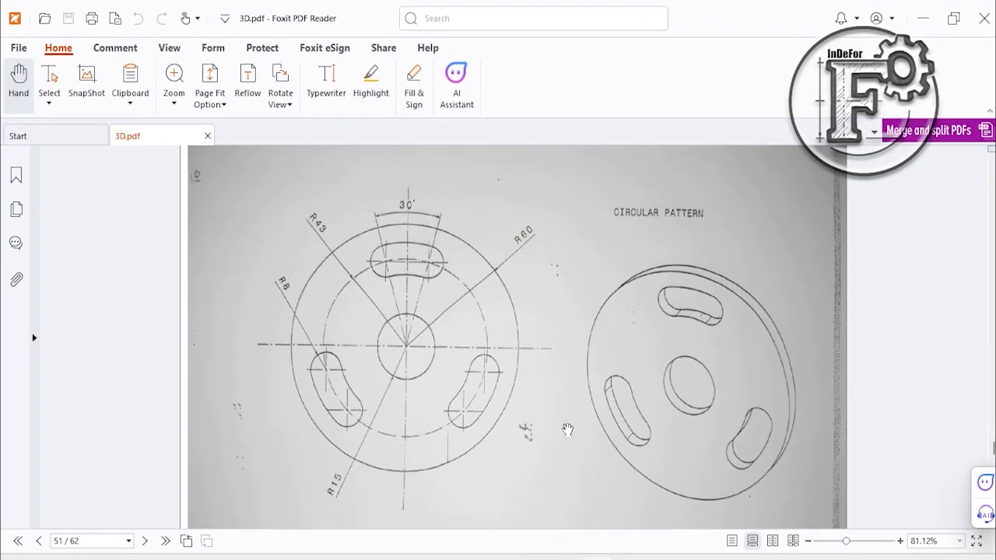
pyautogui.click(596, 555)
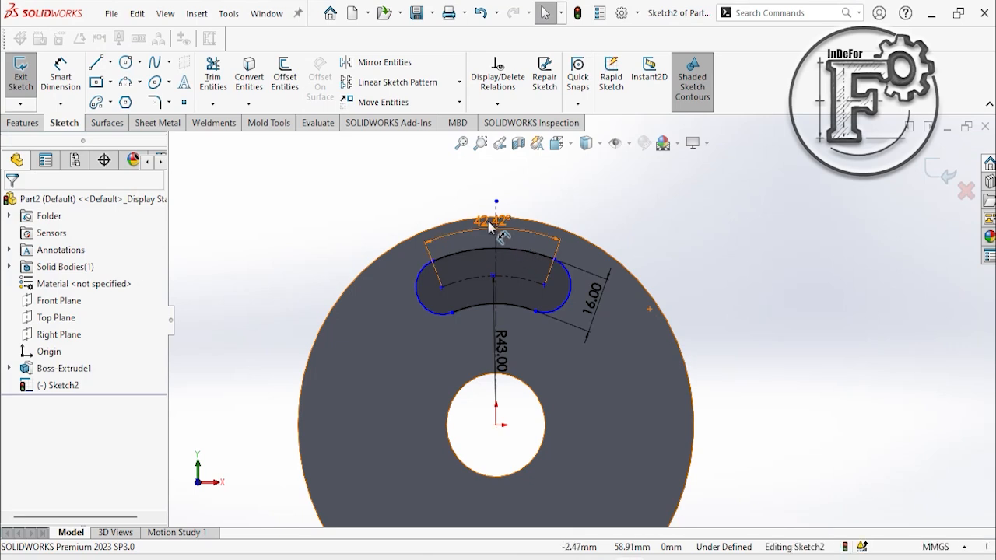
pyautogui.click(489, 220)
pyautogui.write('30')
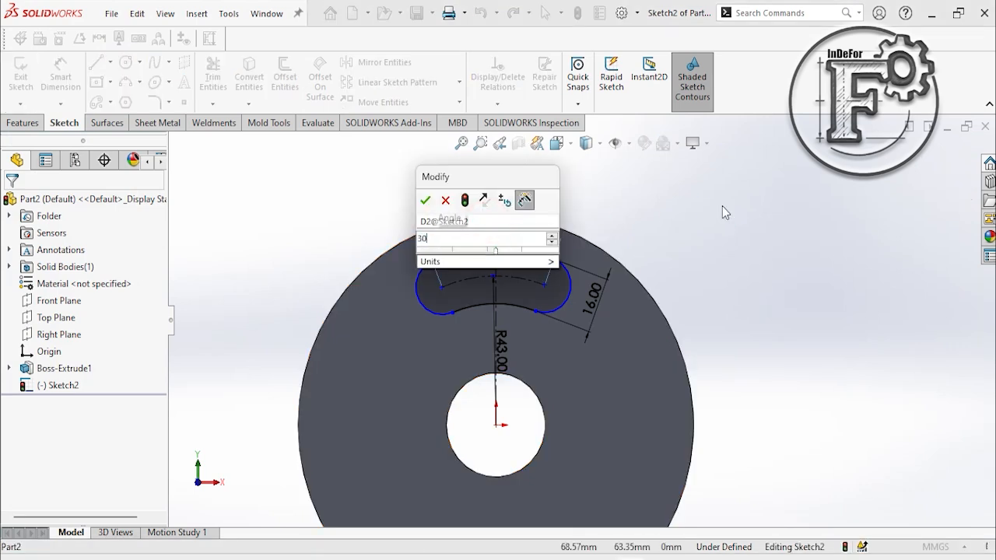
pyautogui.press('Return')
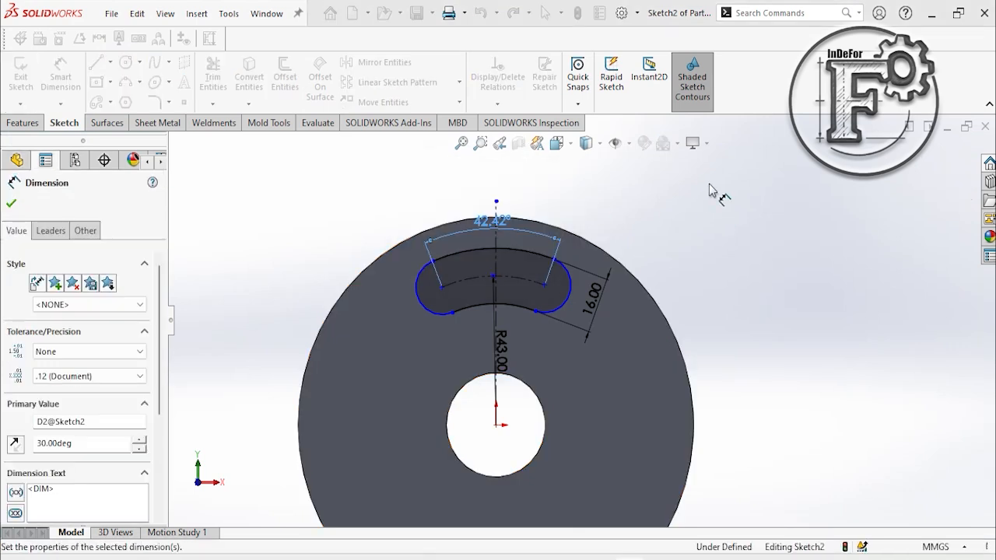
pyautogui.click(690, 197)
# Make the midpoint of the slot's centre arc coincident with the vertical centerline and exit the sketch.
pyautogui.scroll(-2, 673, 207)
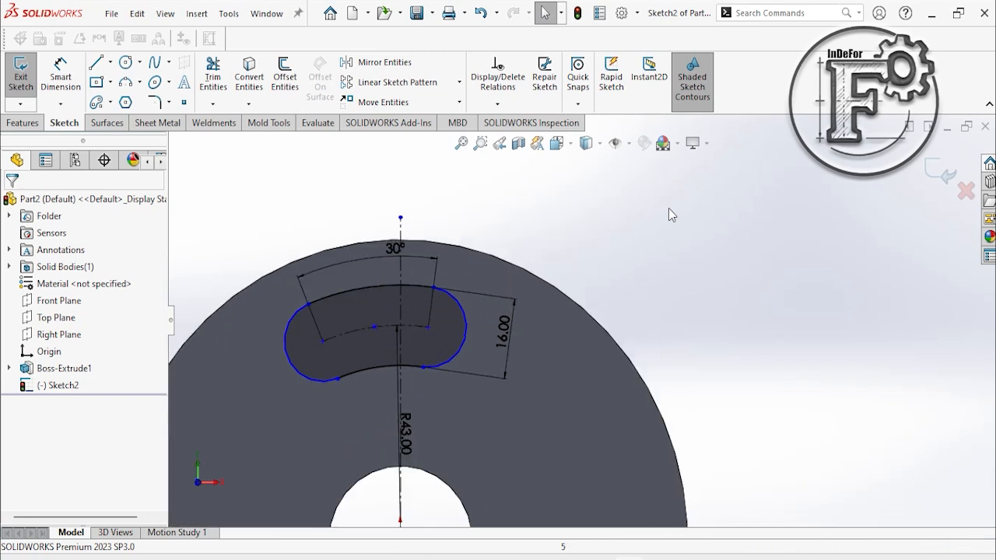
pyautogui.scroll(-2, 404, 354)
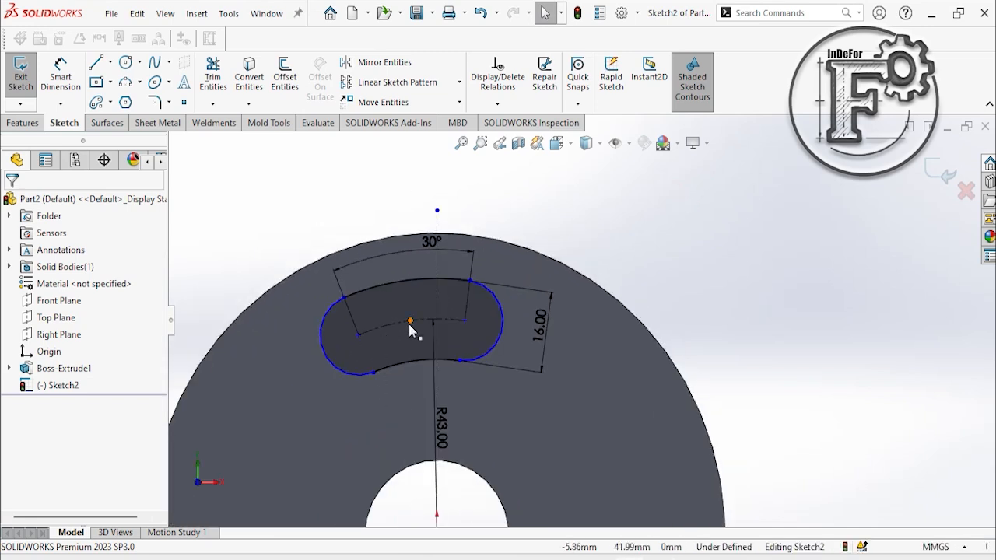
pyautogui.click(408, 324)
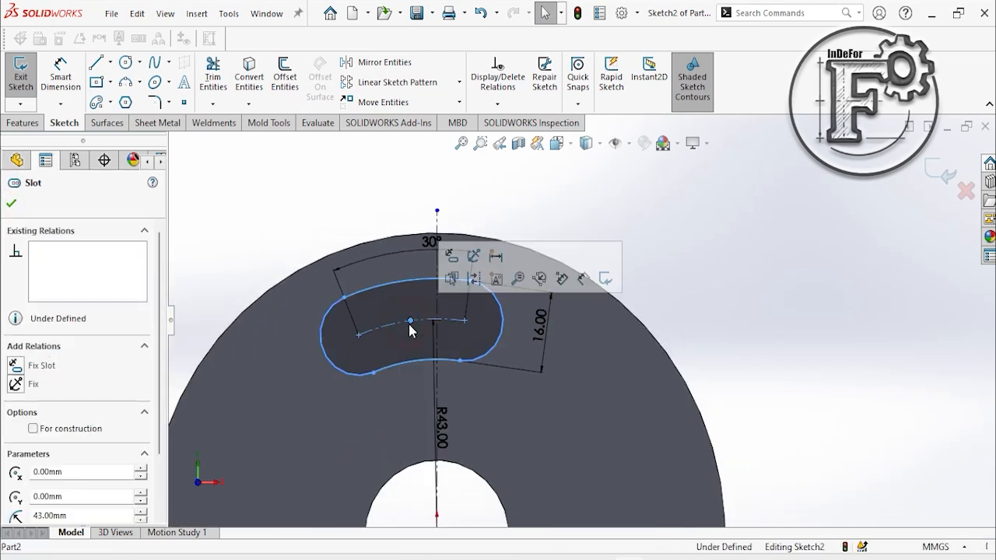
pyautogui.click(438, 225)
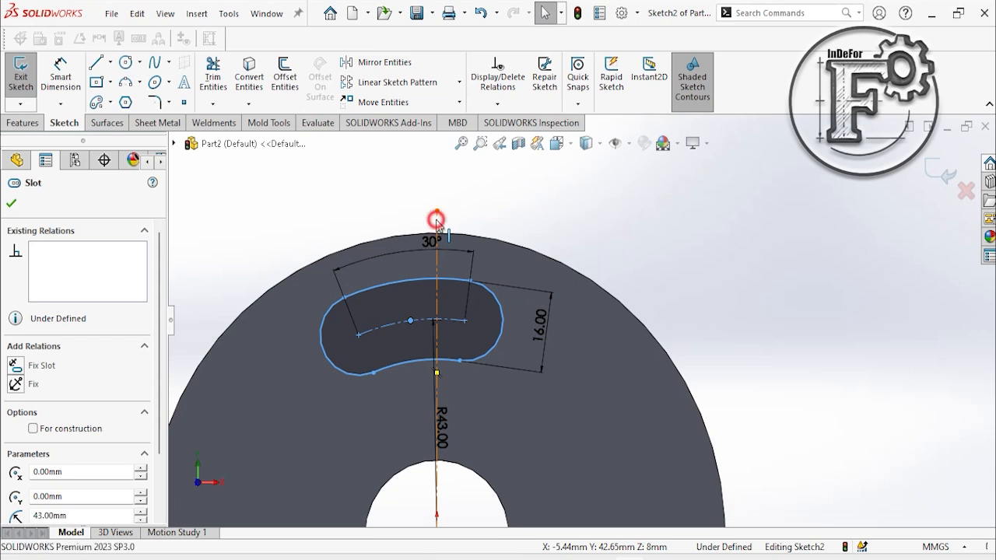
pyautogui.keyDown('ctrl'); pyautogui.click(437, 373); pyautogui.keyUp('ctrl')
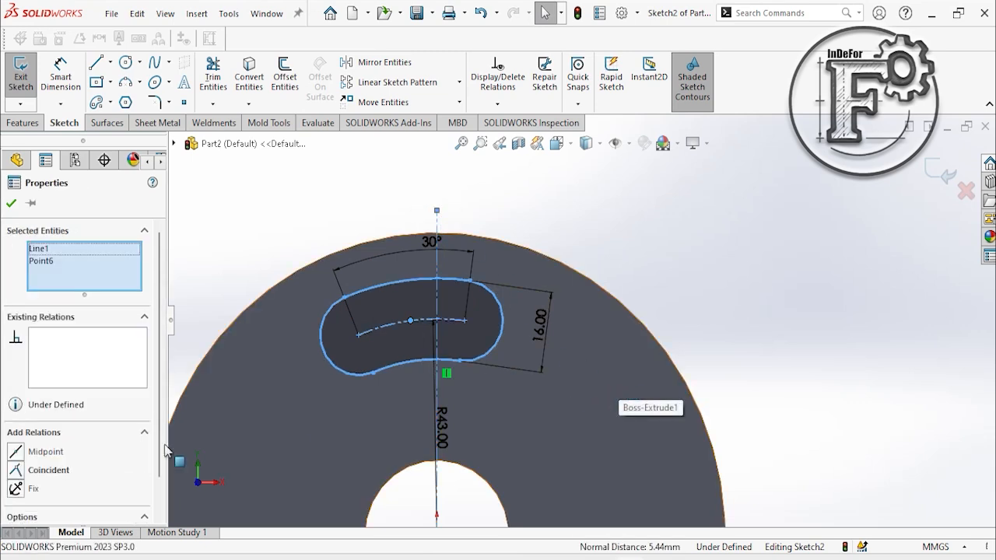
pyautogui.click(15, 470)
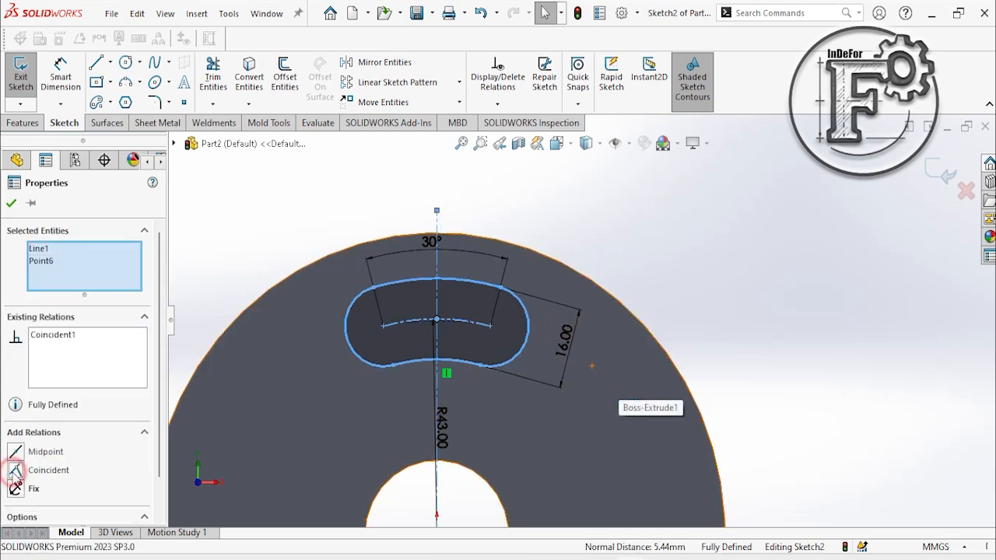
pyautogui.click(9, 204)
pyautogui.scroll(3, 631, 352)
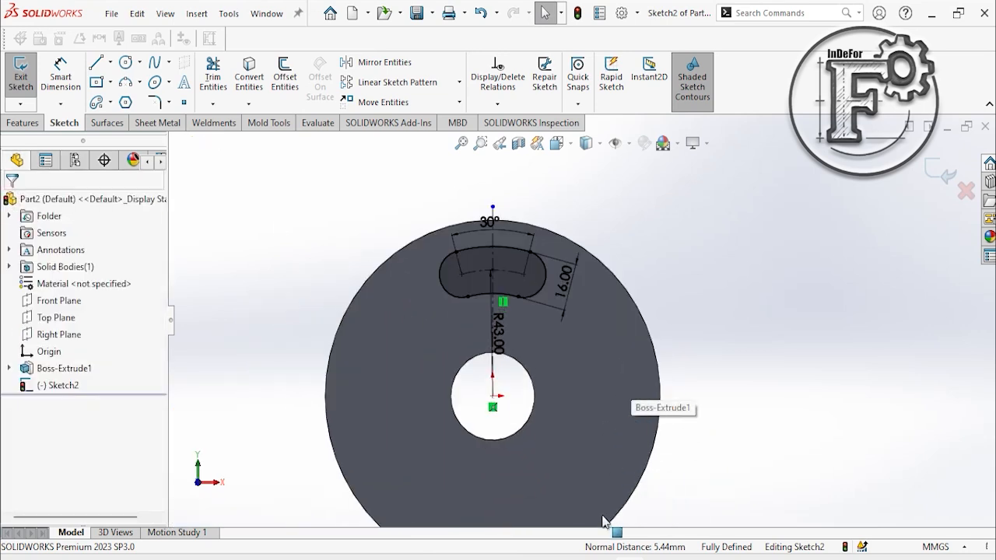
pyautogui.scroll(1, 602, 516)
pyautogui.scroll(-1, 715, 235)
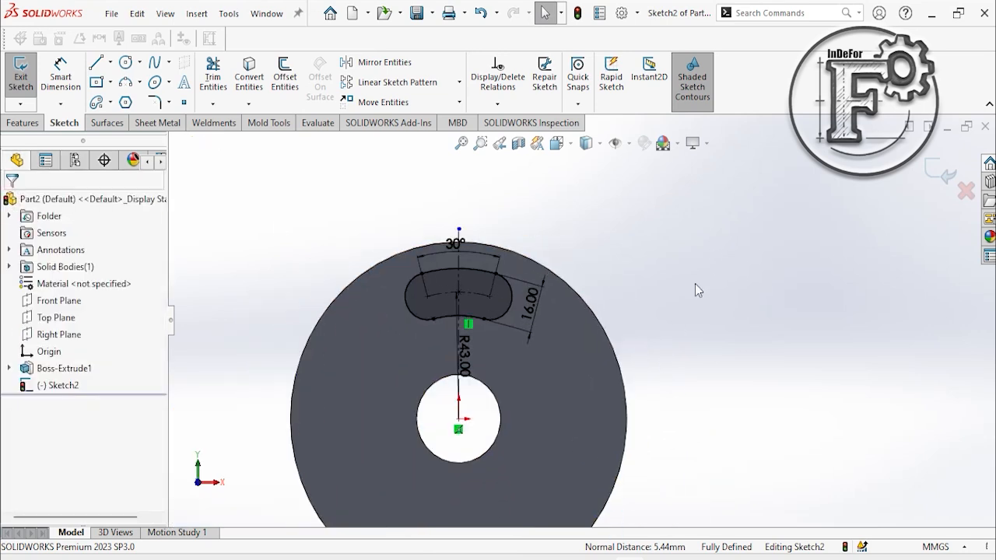
pyautogui.click(930, 167)
pyautogui.scroll(2, 650, 320)
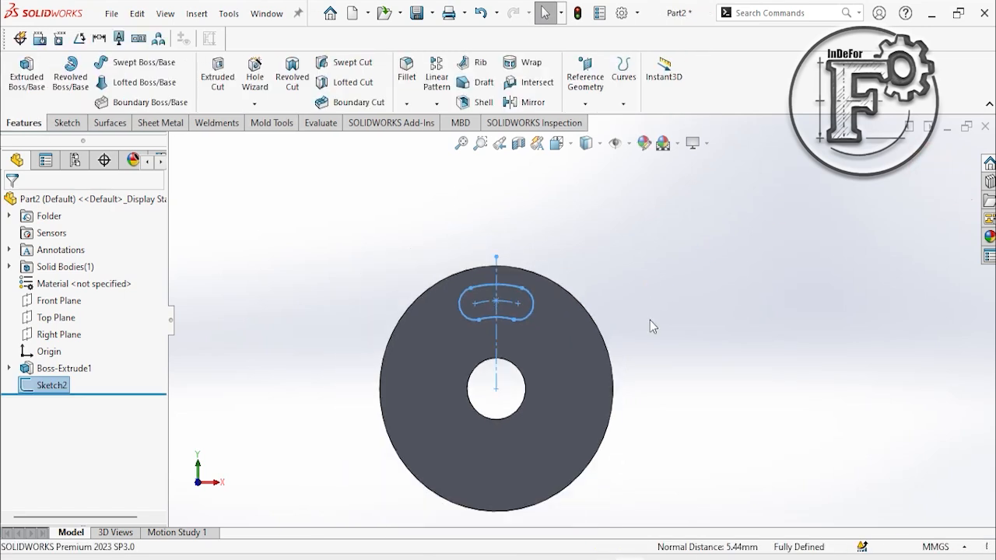
pyautogui.scroll(-1, 650, 320)
pyautogui.click(650, 311)
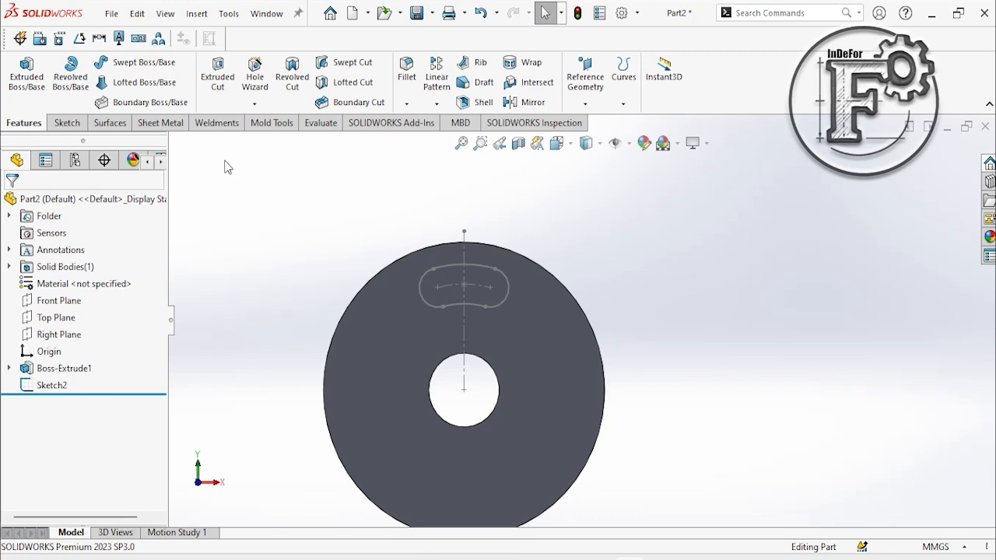
# Cut the arc slot sketch through the disc with a blind extruded cut 8 mm deep.
pyautogui.click(218, 82)
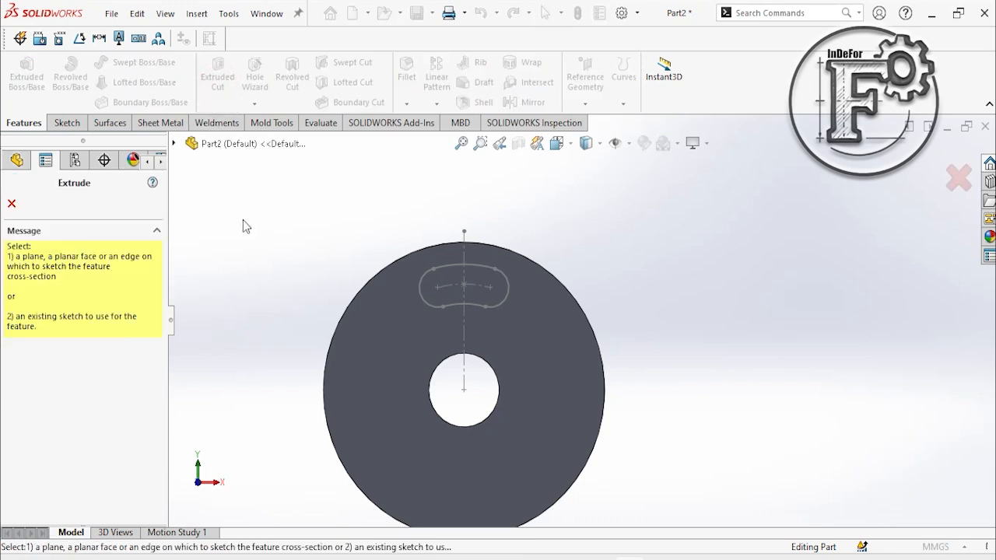
pyautogui.click(172, 144)
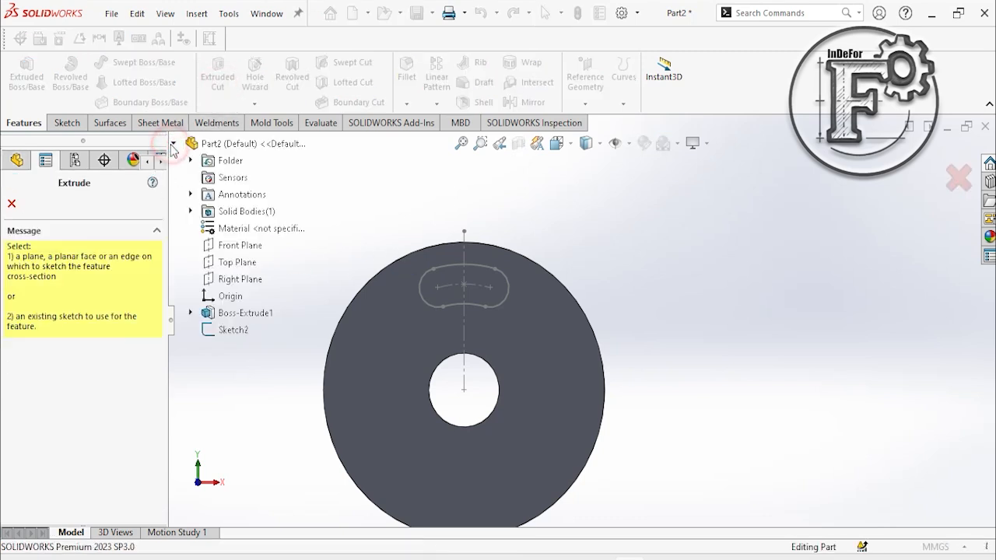
pyautogui.click(237, 331)
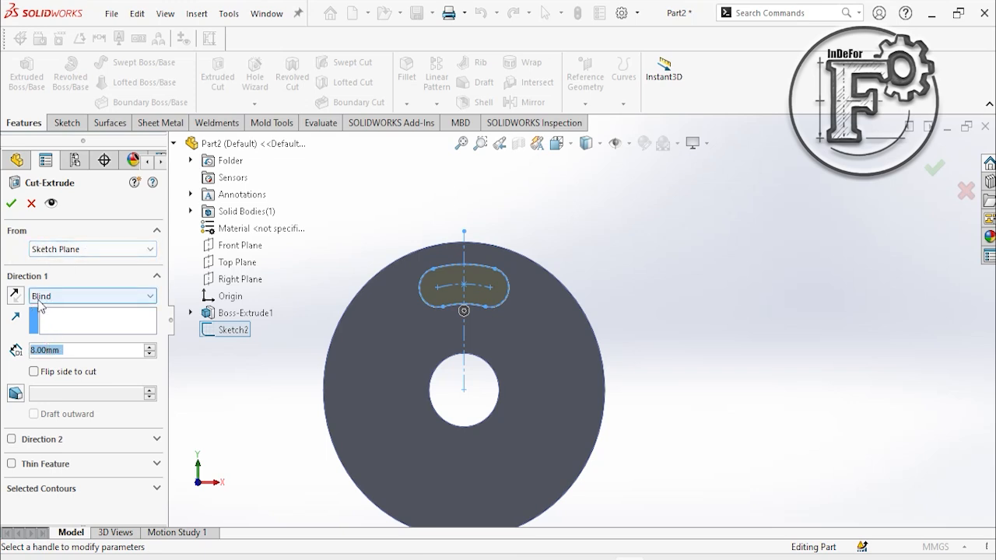
pyautogui.click(10, 205)
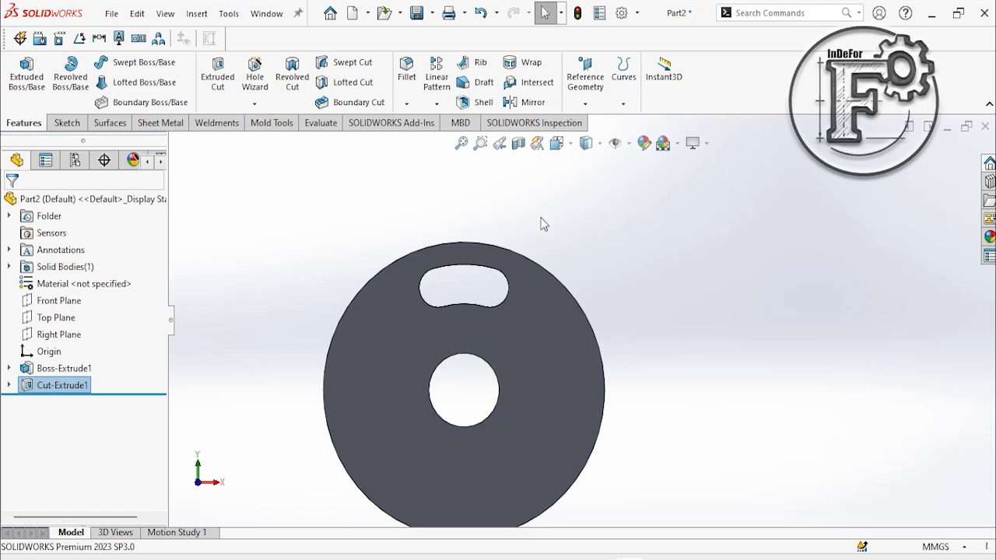
# Start a circular pattern of the arc slot cut, using the disc's outer circular edge as the rotation reference.
pyautogui.click(369, 182)
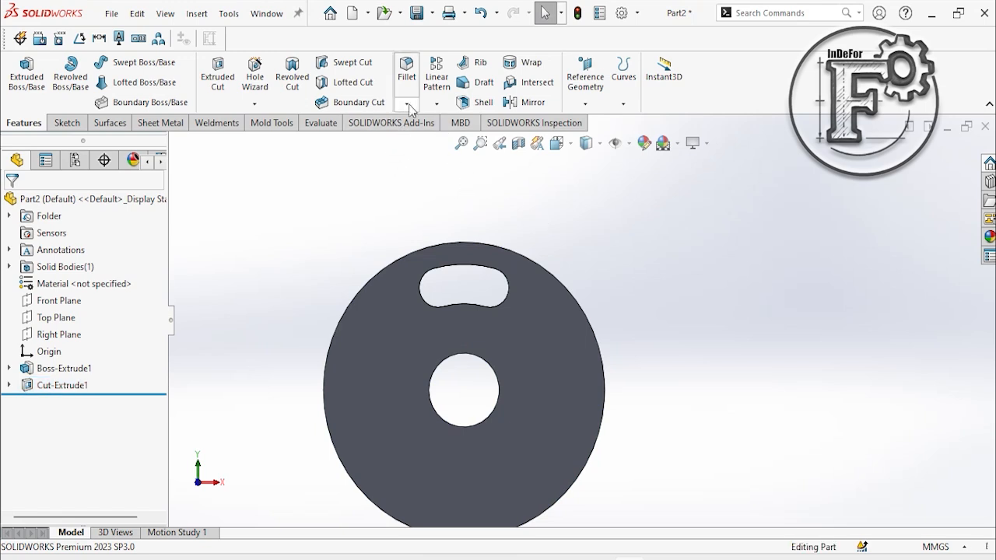
pyautogui.click(436, 105)
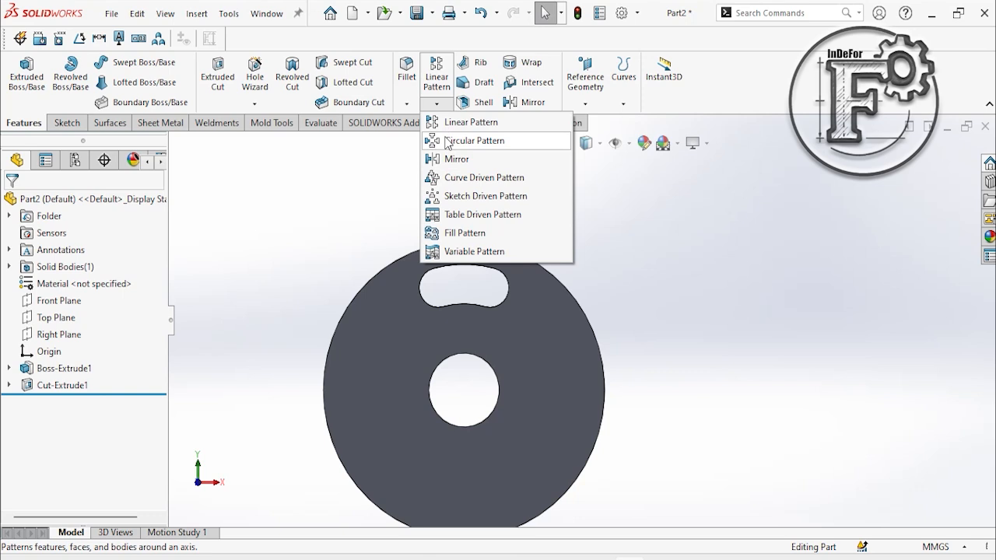
pyautogui.click(447, 140)
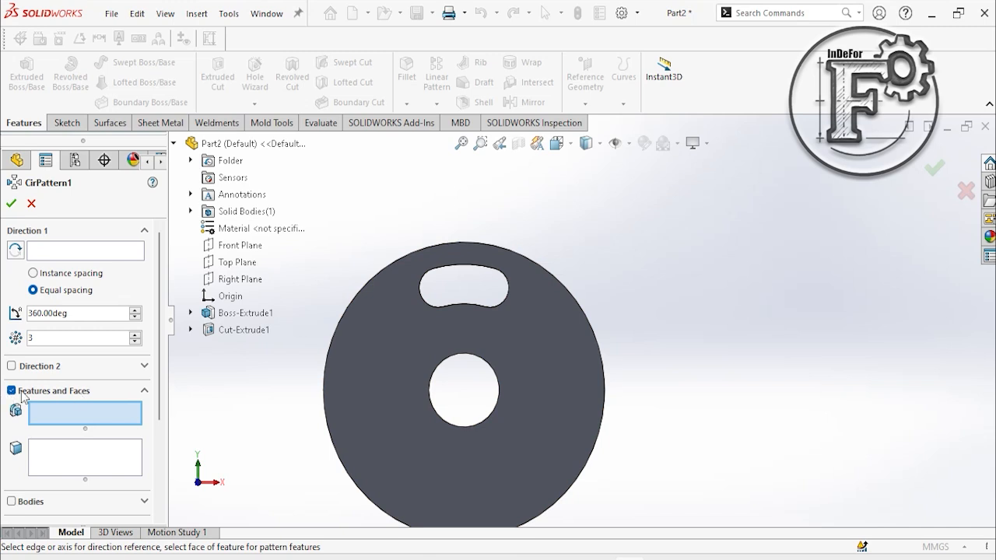
pyautogui.click(238, 330)
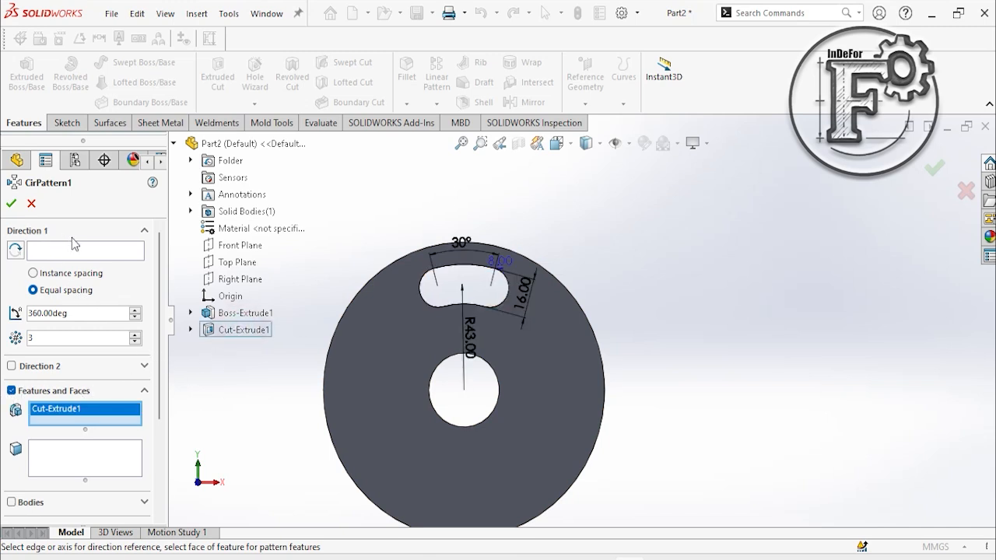
pyautogui.click(48, 252)
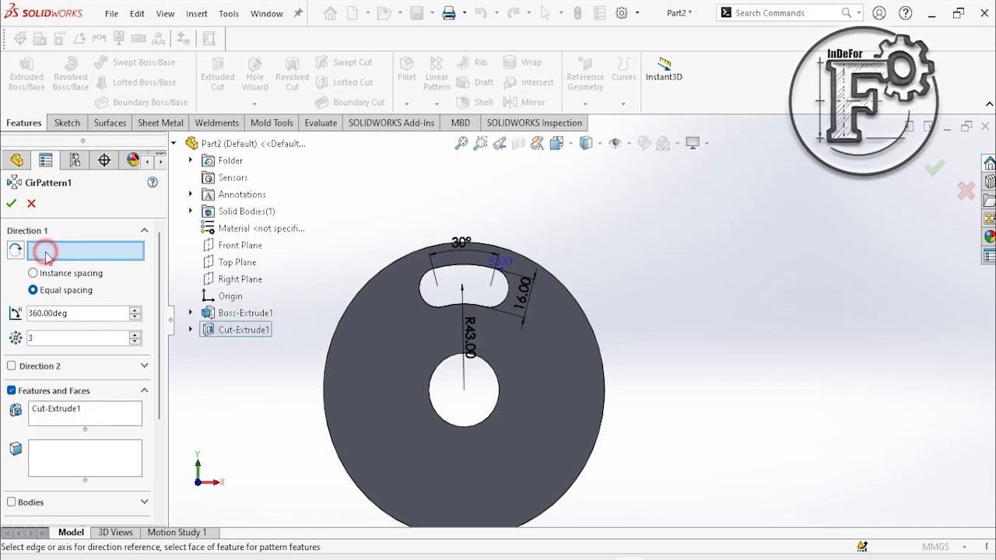
pyautogui.click(364, 287)
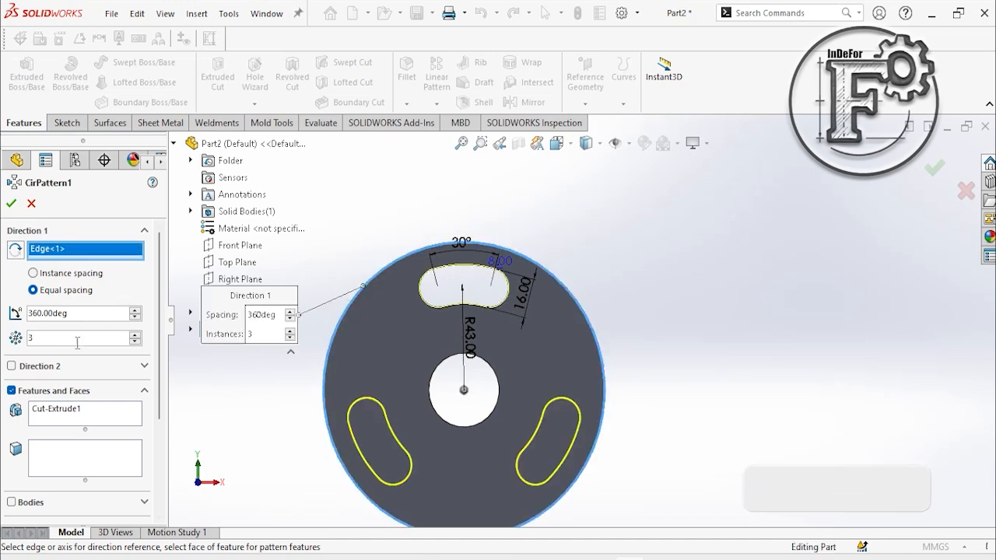
# Try 4 instances in the slot's circular pattern.
pyautogui.click(48, 338)
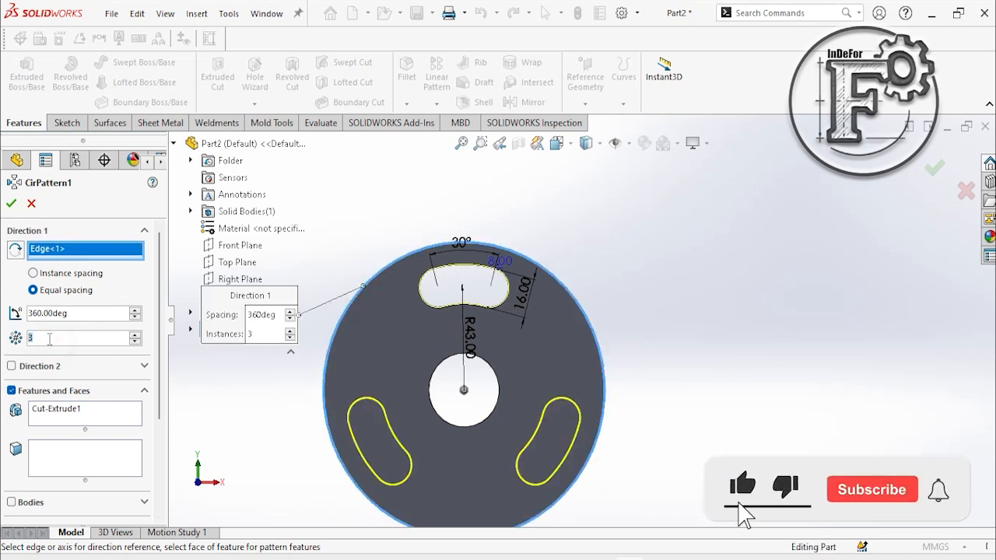
pyautogui.press('BackSpace')
pyautogui.write('4')
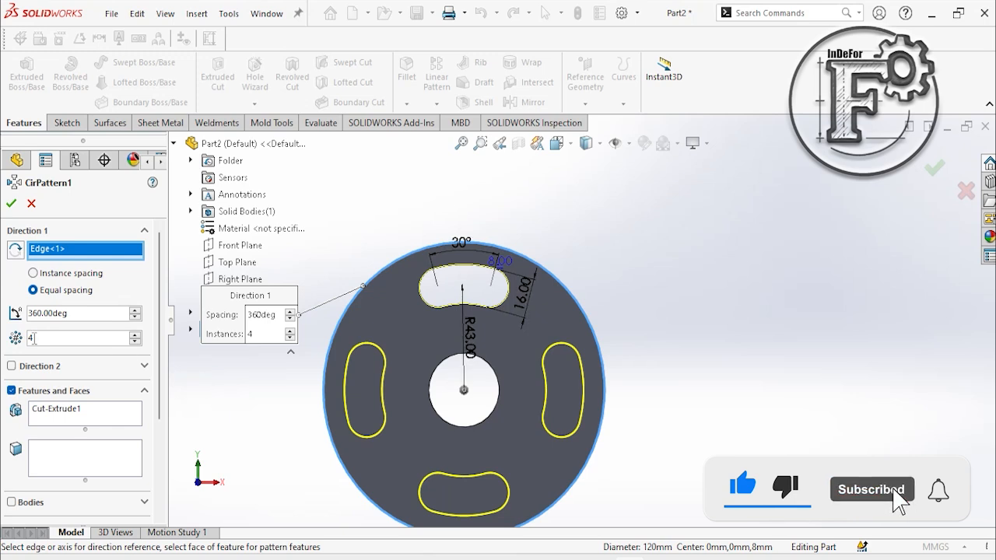
# Set the slot's circular pattern to 3 instances equally spaced over 360° and create the pattern.
pyautogui.doubleClick(34, 336)
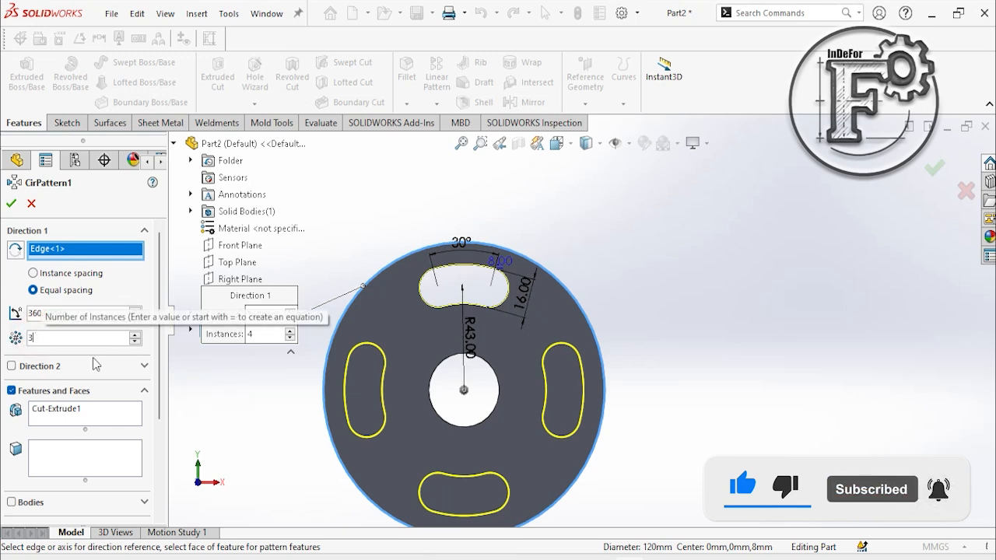
pyautogui.write('3')
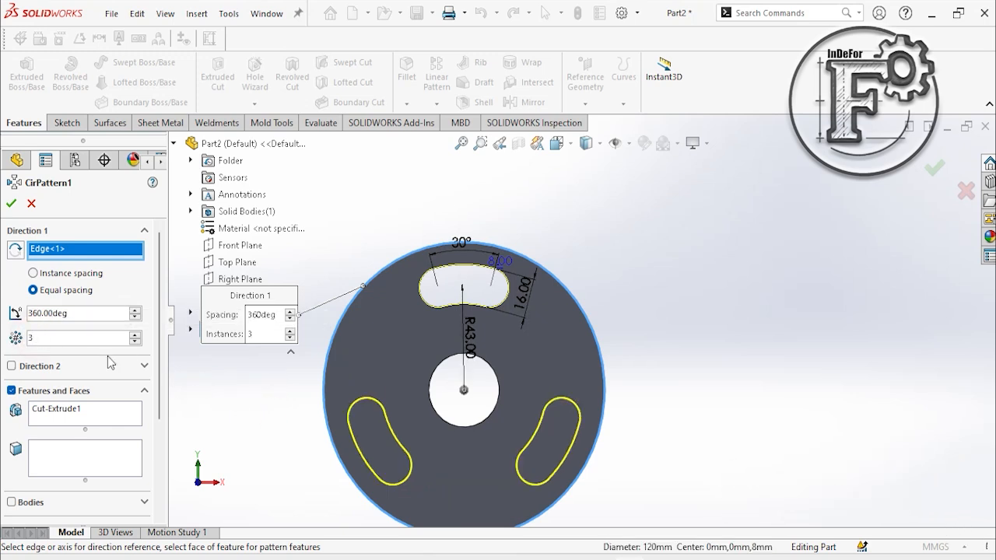
pyautogui.click(10, 205)
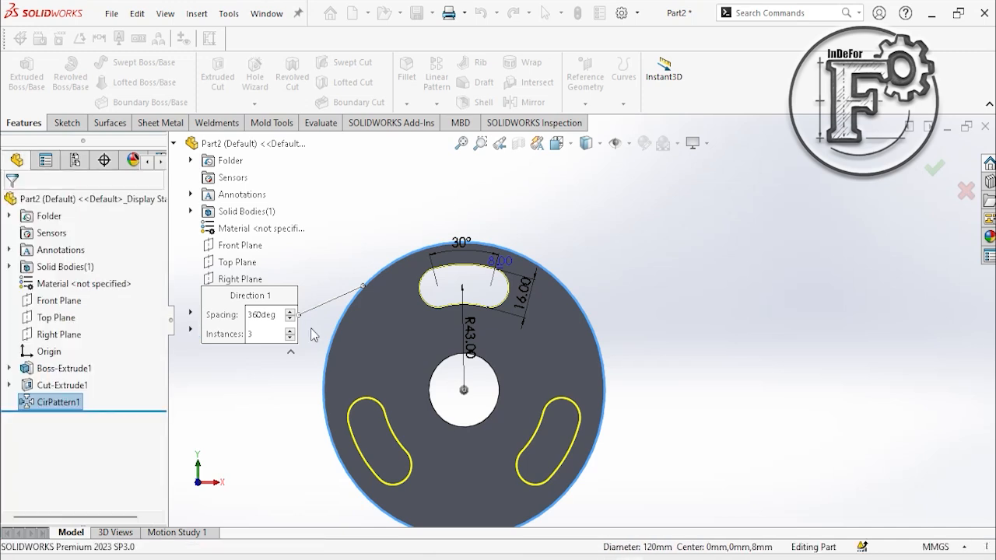
pyautogui.scroll(-2, 643, 489)
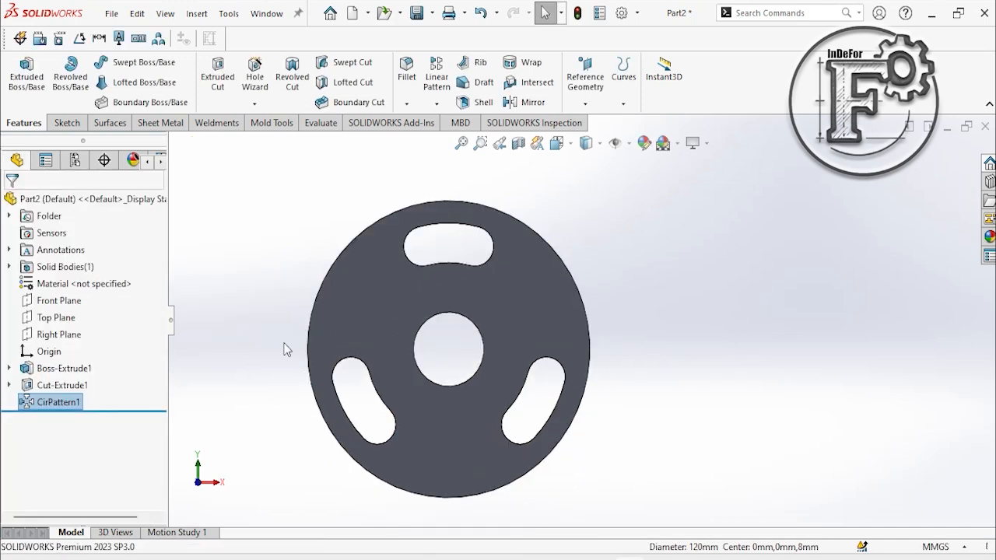
pyautogui.scroll(-1, 285, 349)
pyautogui.scroll(2, 637, 473)
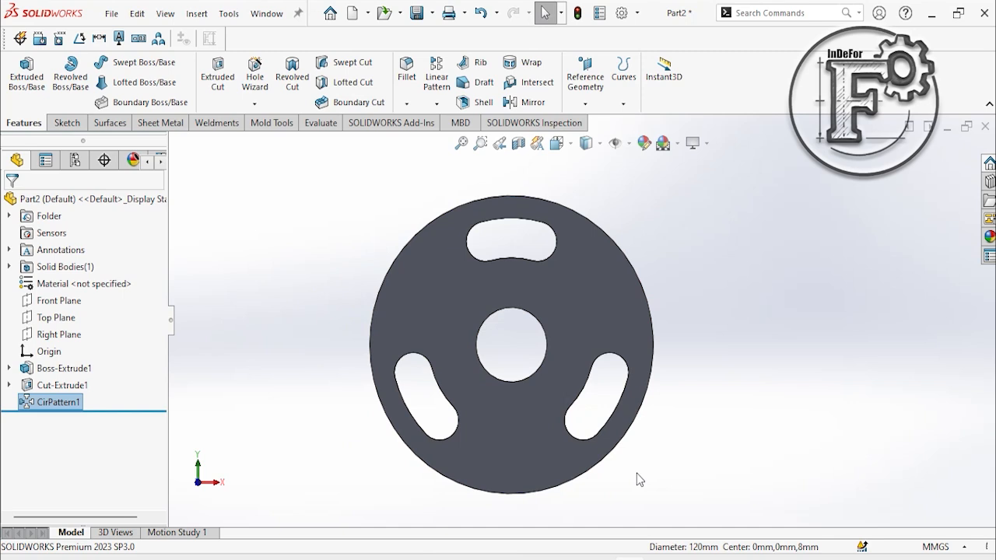
pyautogui.moveTo(738, 377); pyautogui.dragTo(715, 390, button='middle')
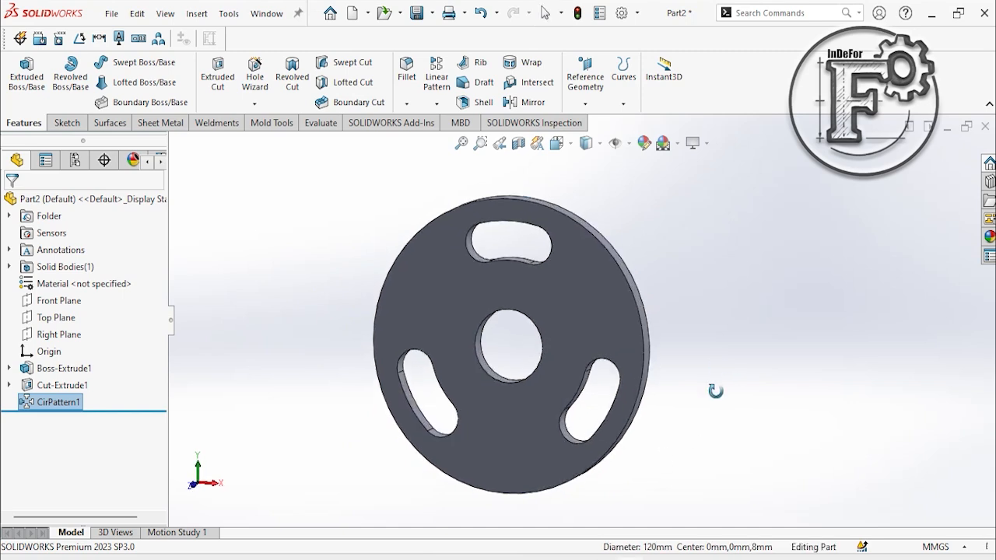
pyautogui.scroll(-1, 719, 400)
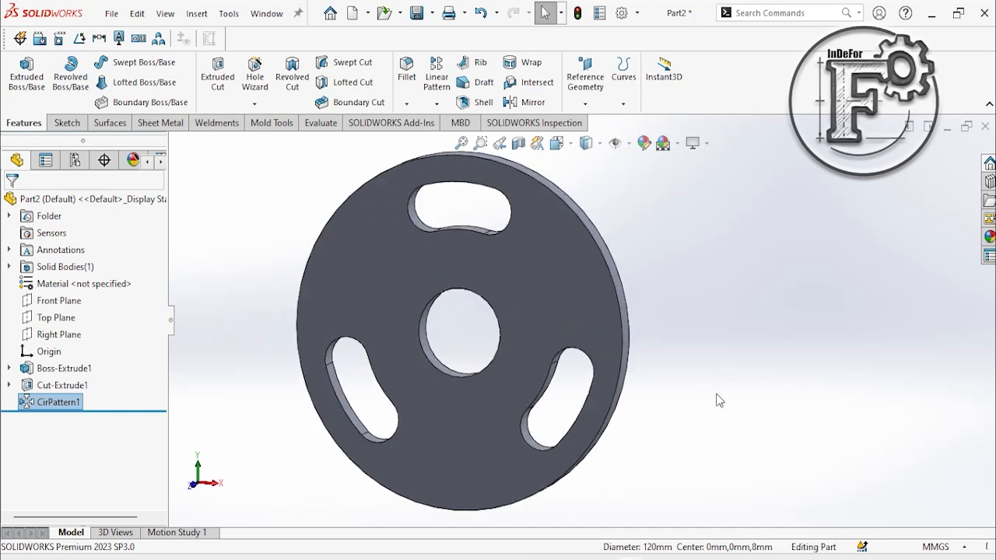